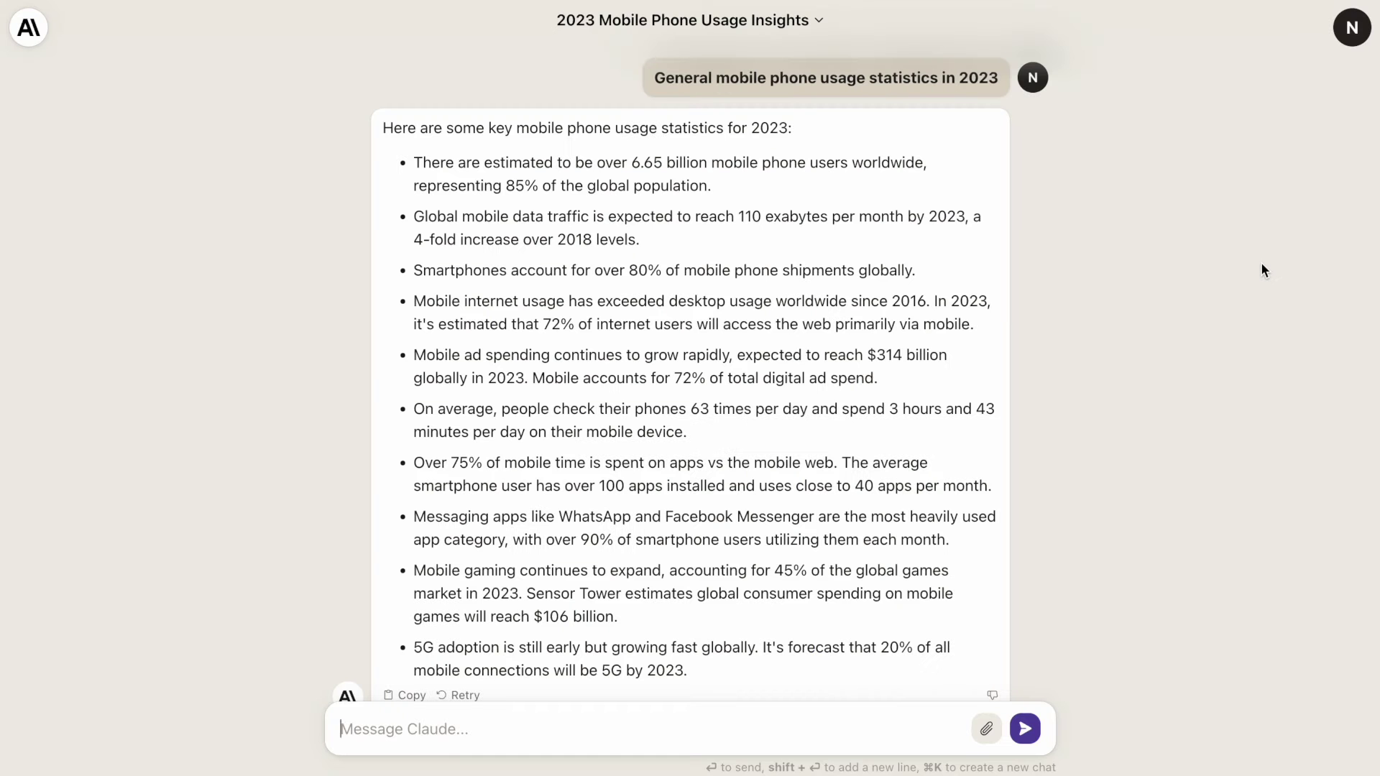
pyautogui.click(820, 24)
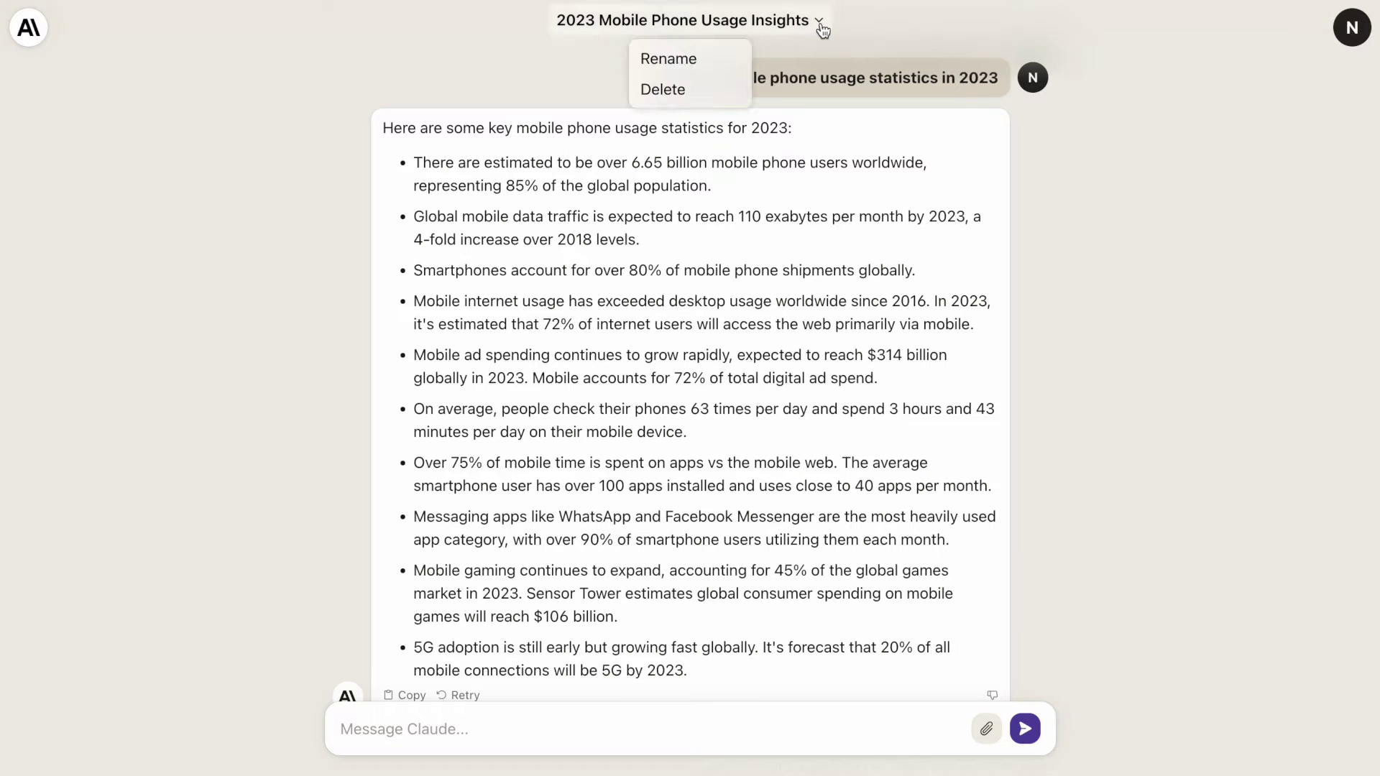
pyautogui.click(820, 24)
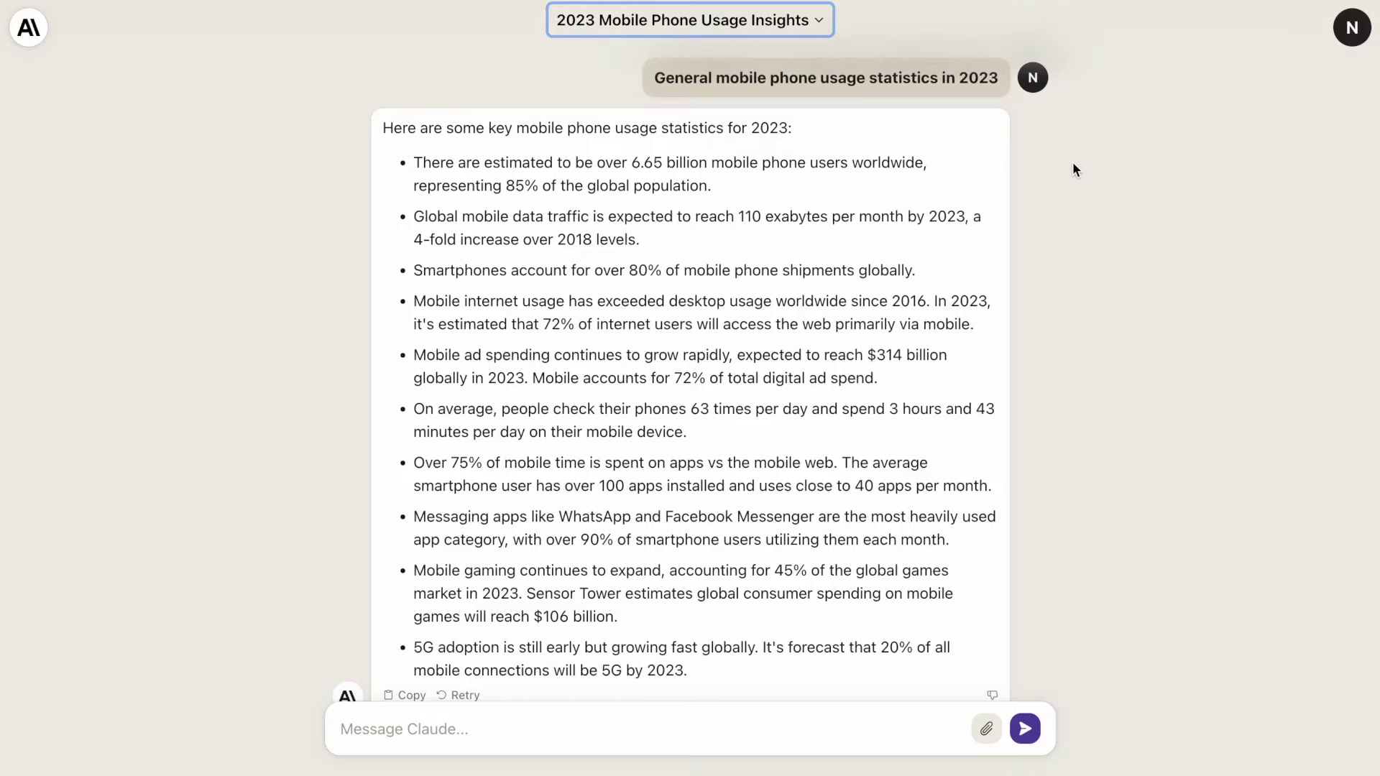
pyautogui.scroll(-1, 1072, 162)
pyautogui.moveTo(880, 352); pyautogui.dragTo(414, 335)
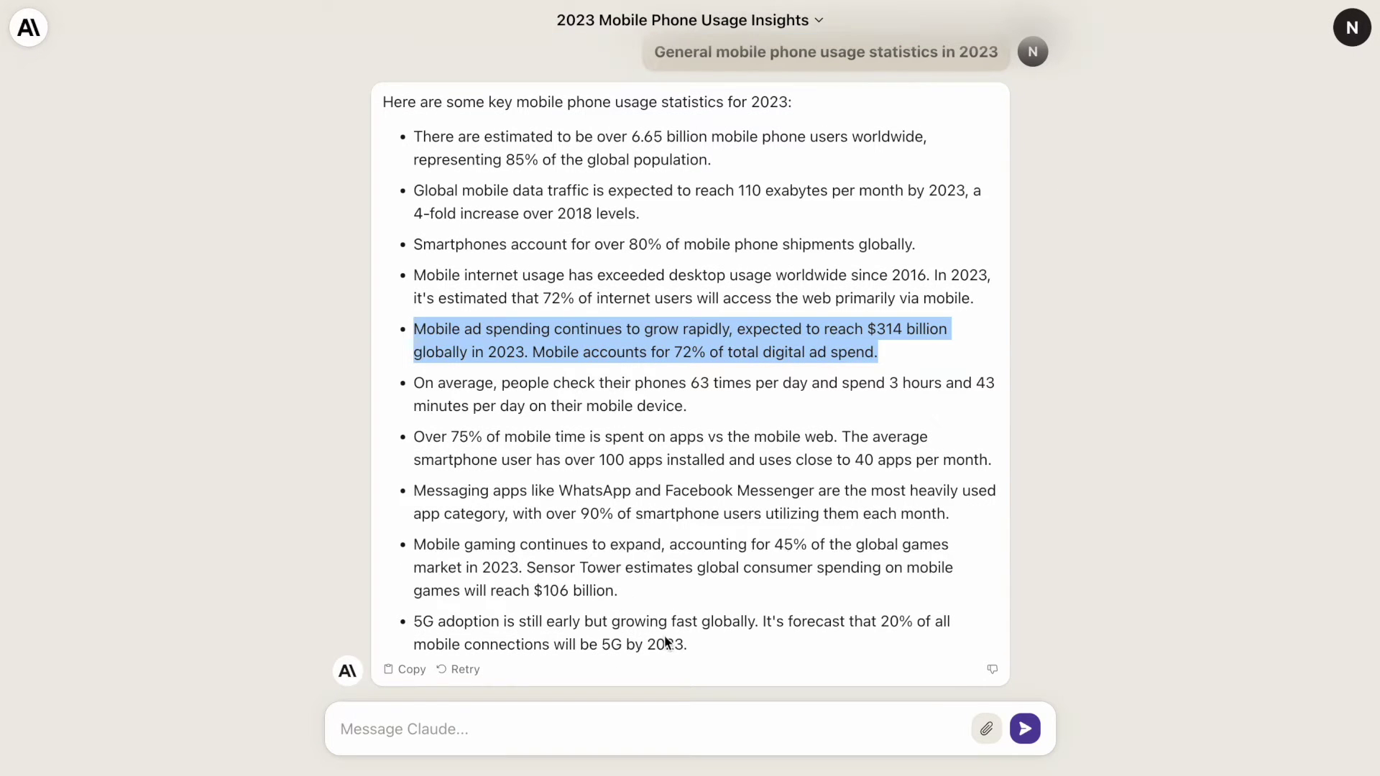
pyautogui.moveTo(673, 612); pyautogui.dragTo(414, 544)
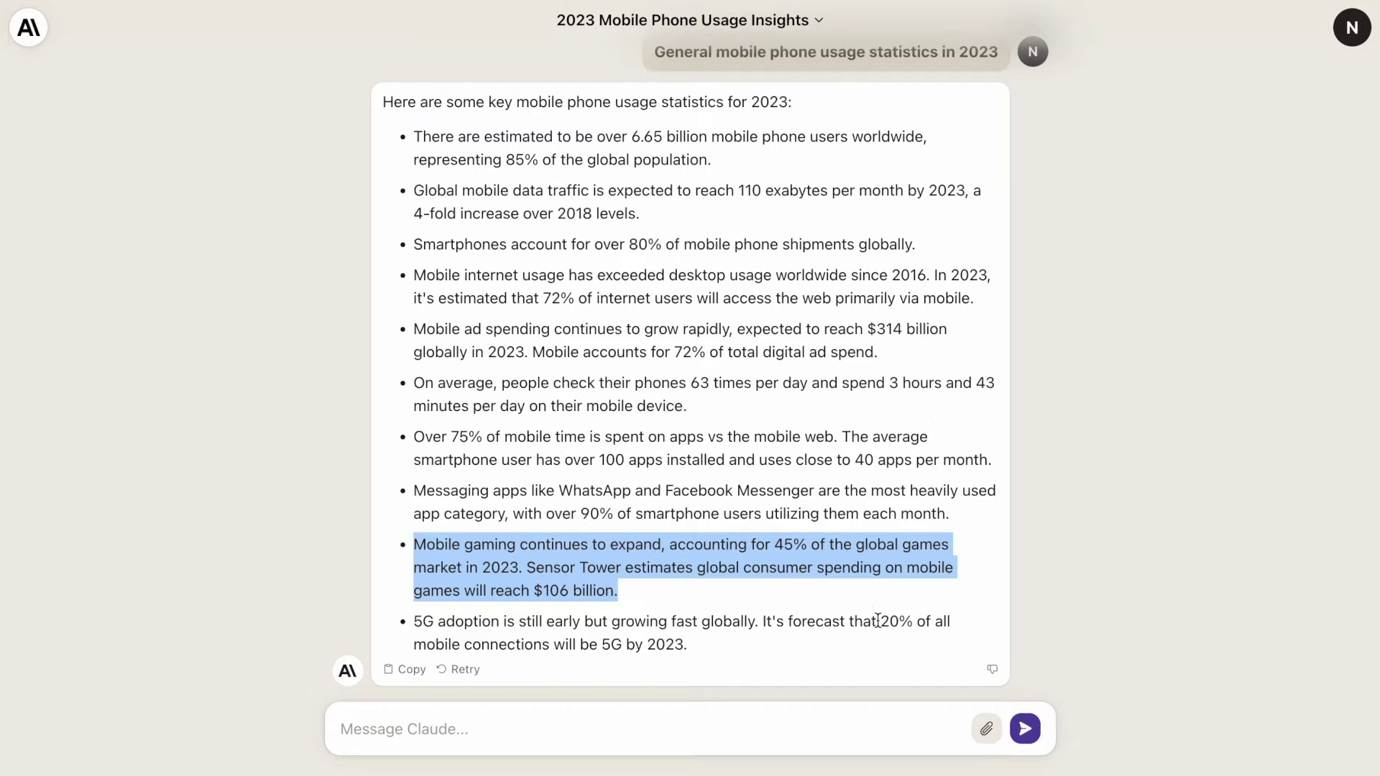
pyautogui.click(1071, 638)
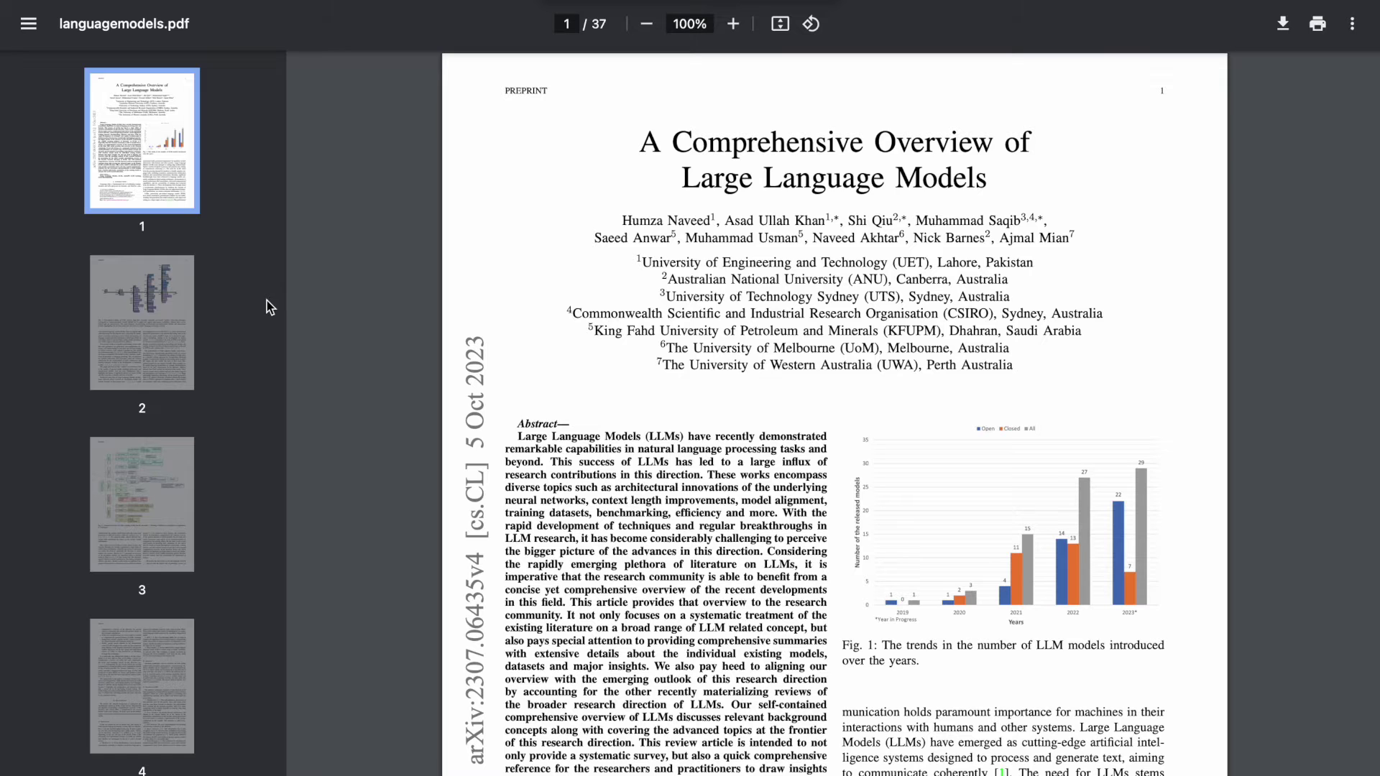
# - View pages 2, 3 (LLM overview diagram), 4 and 5 of languagemodels.pdf
pyautogui.click(144, 330)
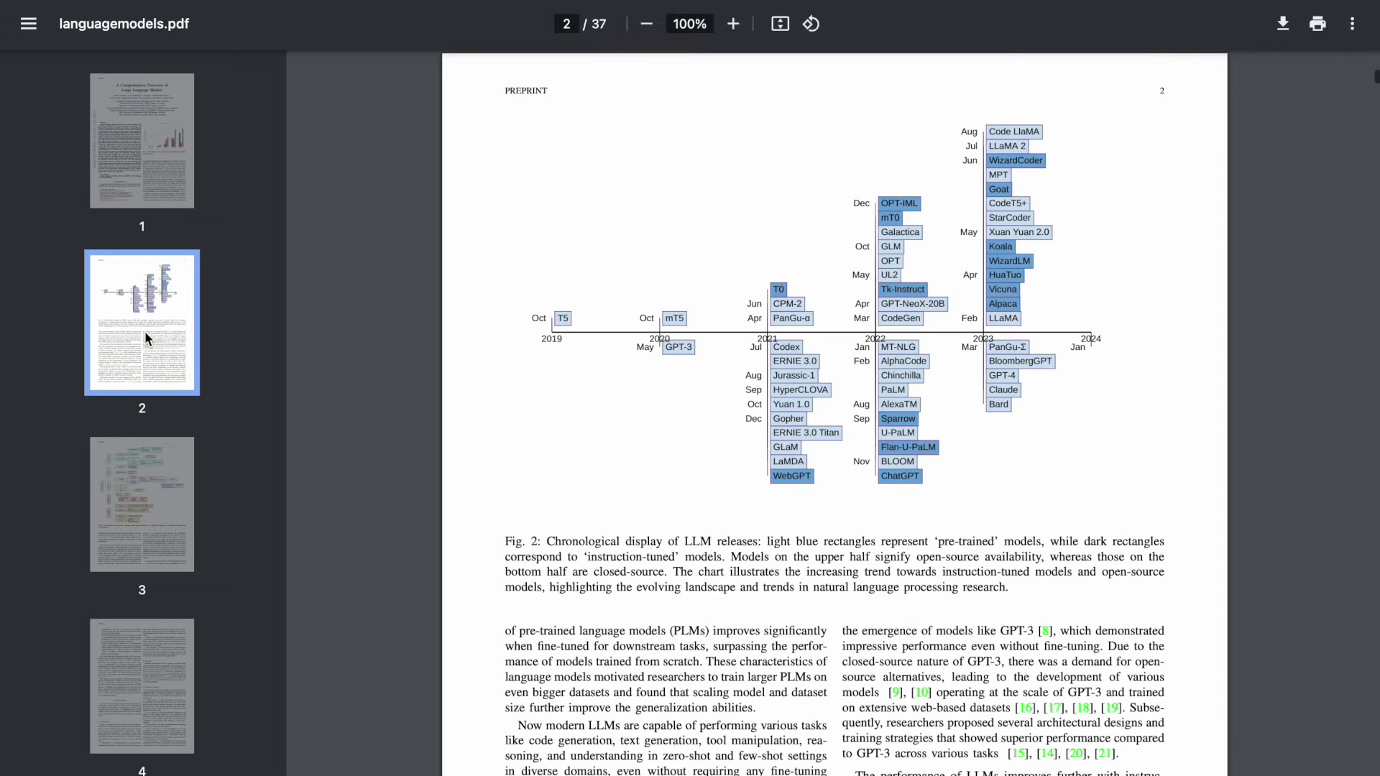
pyautogui.click(139, 487)
pyautogui.scroll(-2, 138, 488)
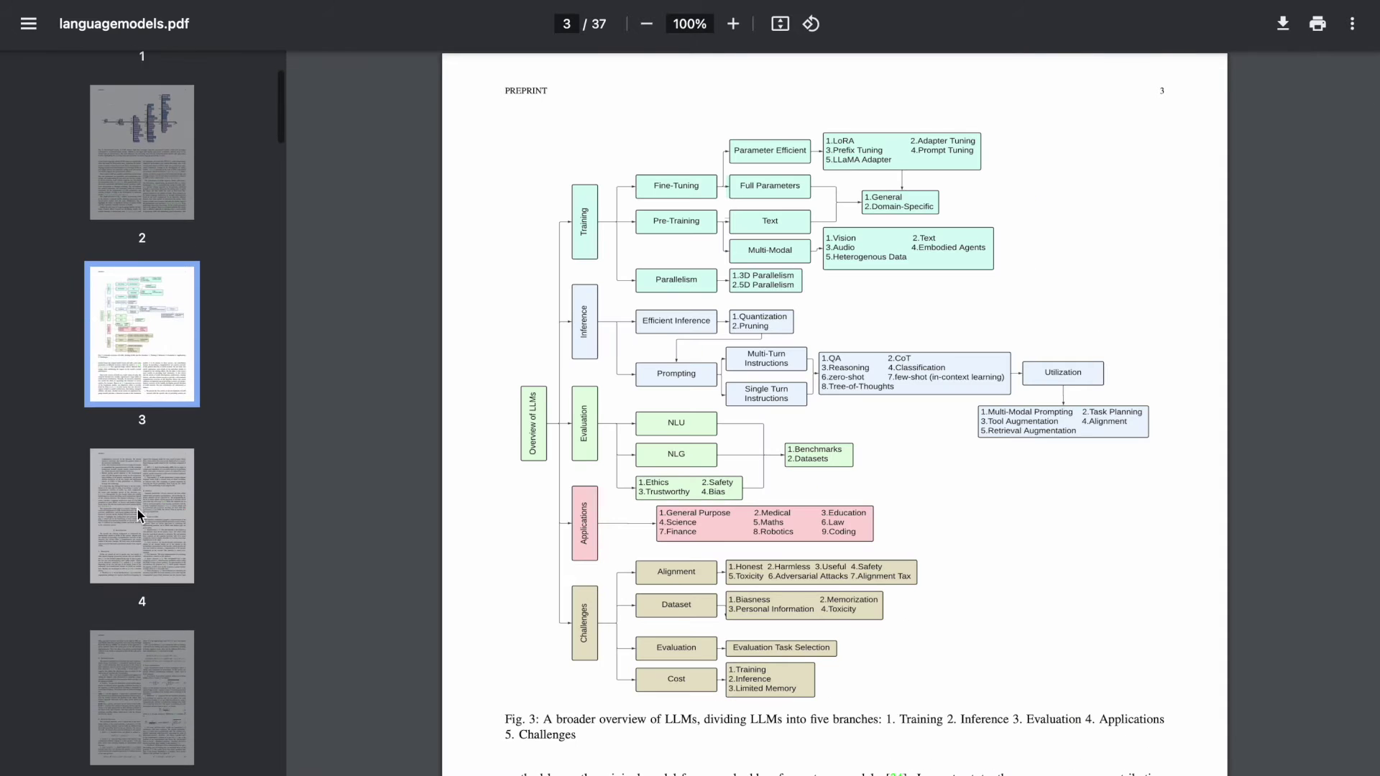
pyautogui.click(137, 508)
pyautogui.scroll(-1, 137, 512)
pyautogui.scroll(-1, 137, 539)
pyautogui.click(136, 567)
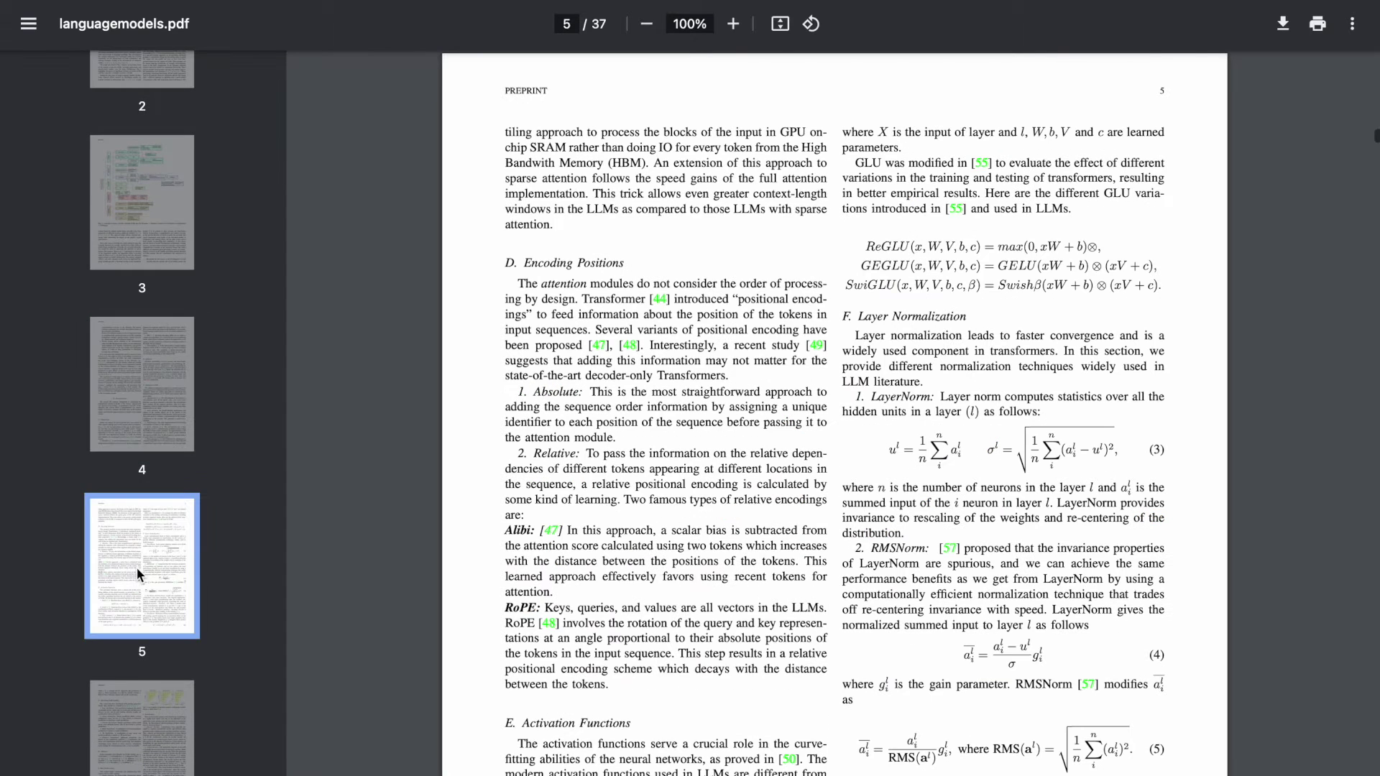
pyautogui.scroll(-20, 136, 572)
pyautogui.scroll(-20, 136, 572)
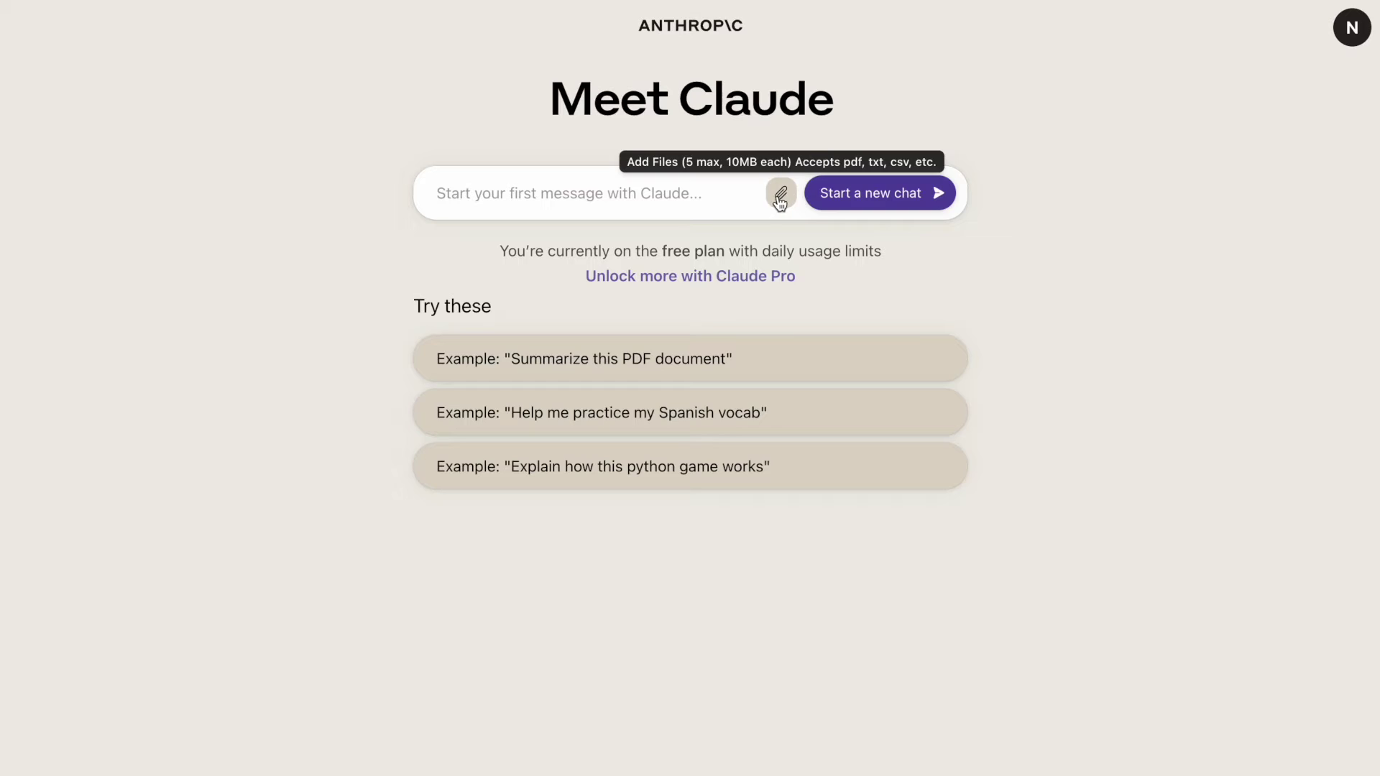
pyautogui.click(779, 202)
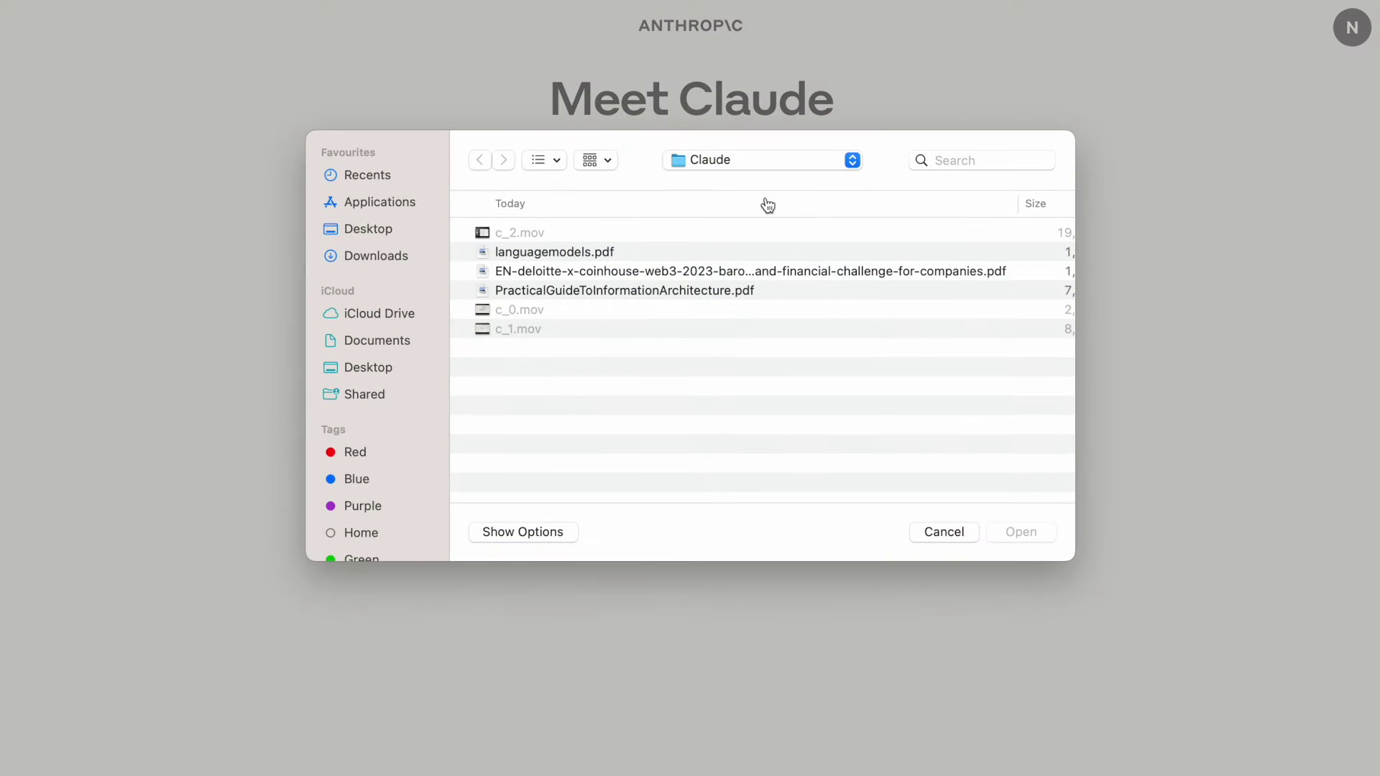
# - Attach languagemodels.pdf and start a new chat to get a bulleted summary of it
pyautogui.doubleClick(610, 252)
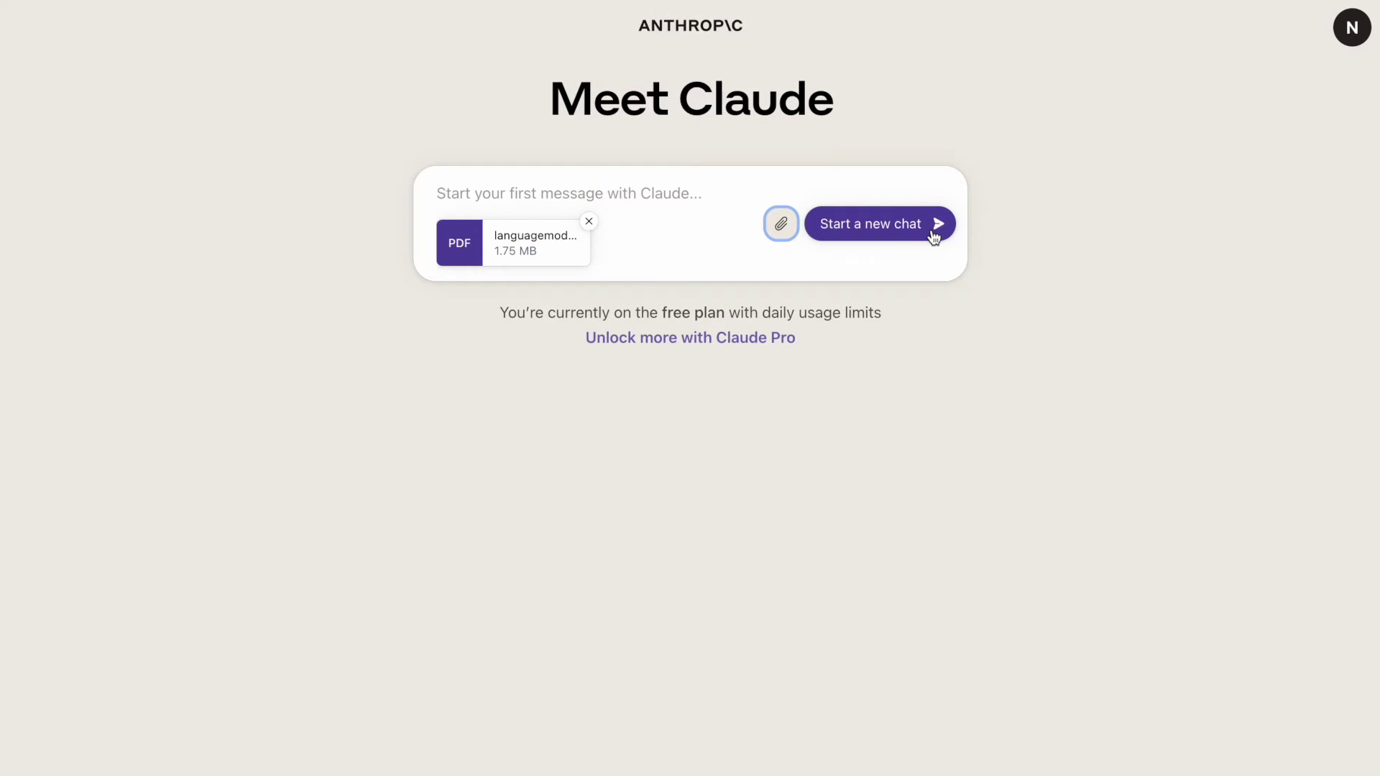
pyautogui.click(893, 224)
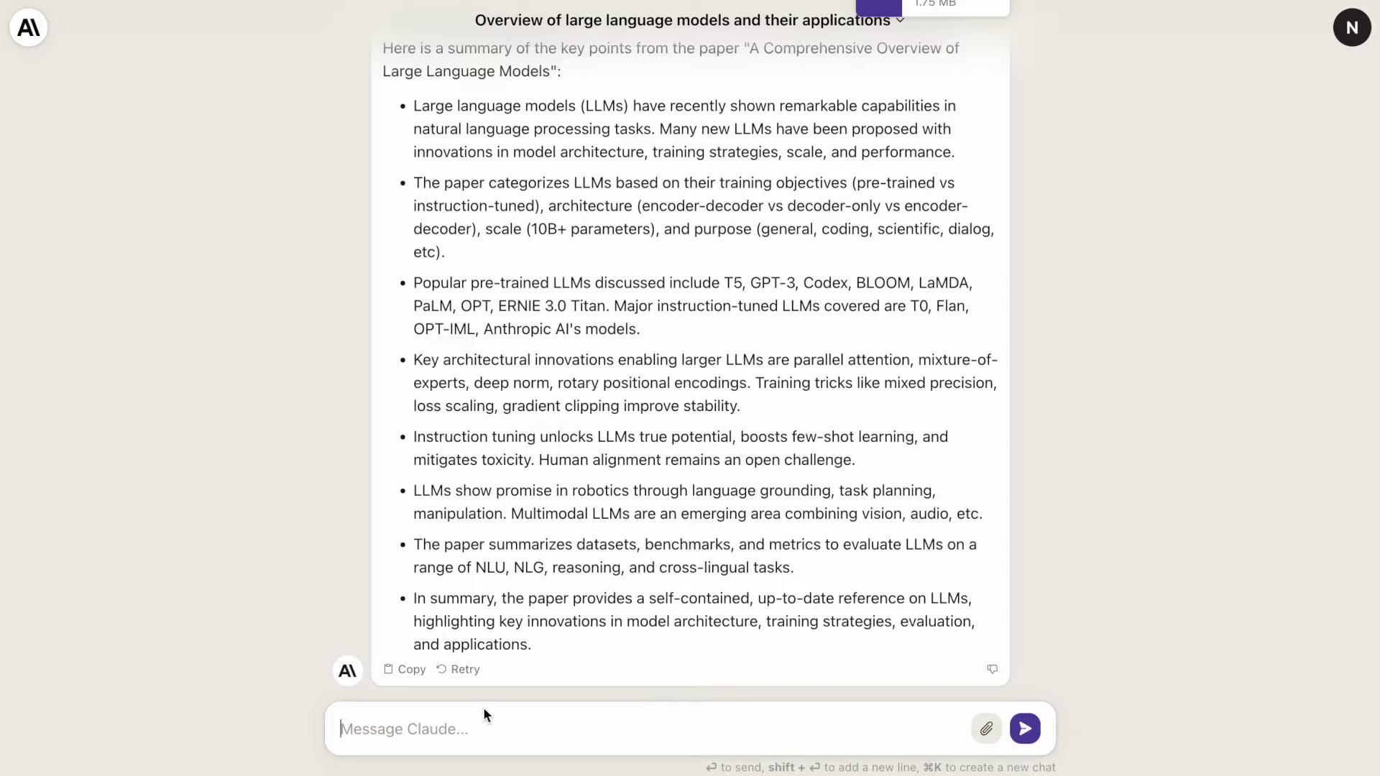
# - Ask 'what is the key innovation of the GPT-3 model according to this paper'
pyautogui.write('what i')
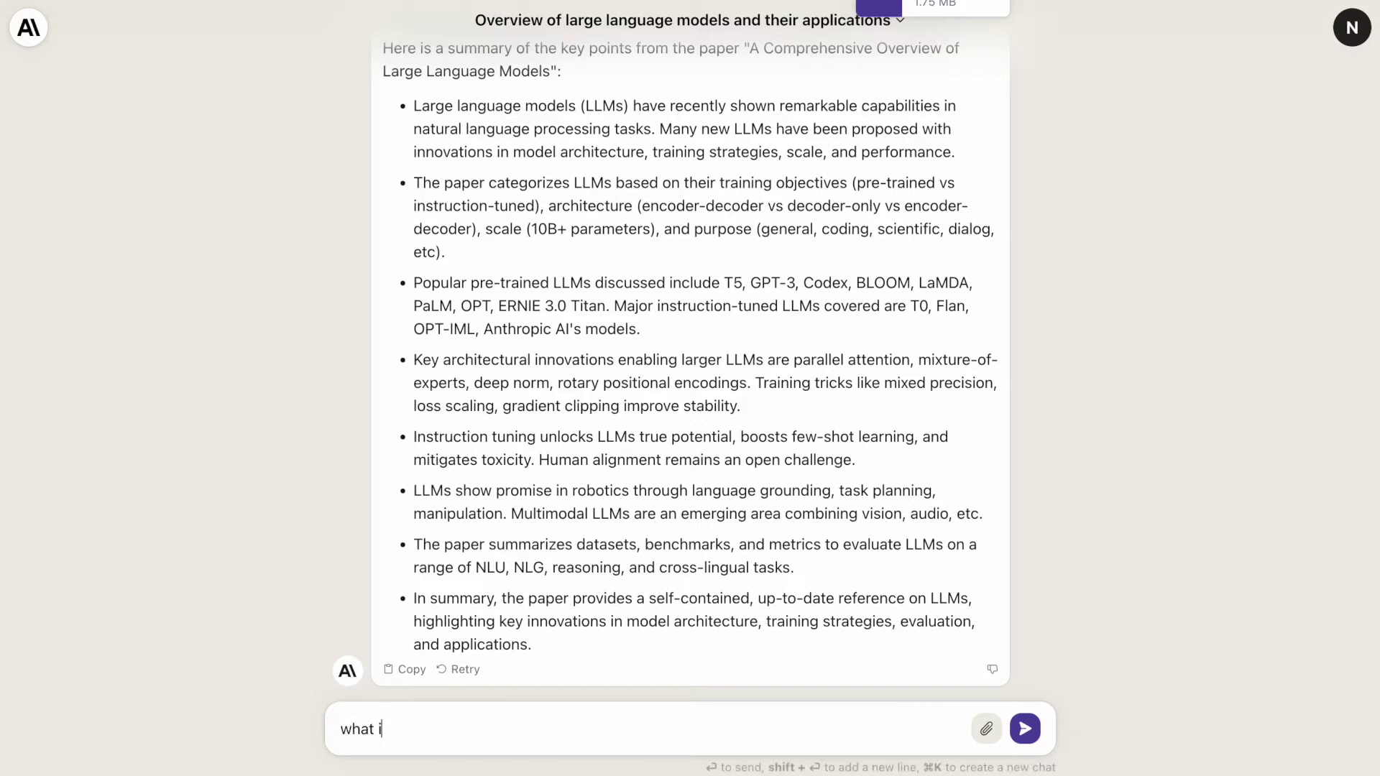
pyautogui.write('s the key innovation of the ')
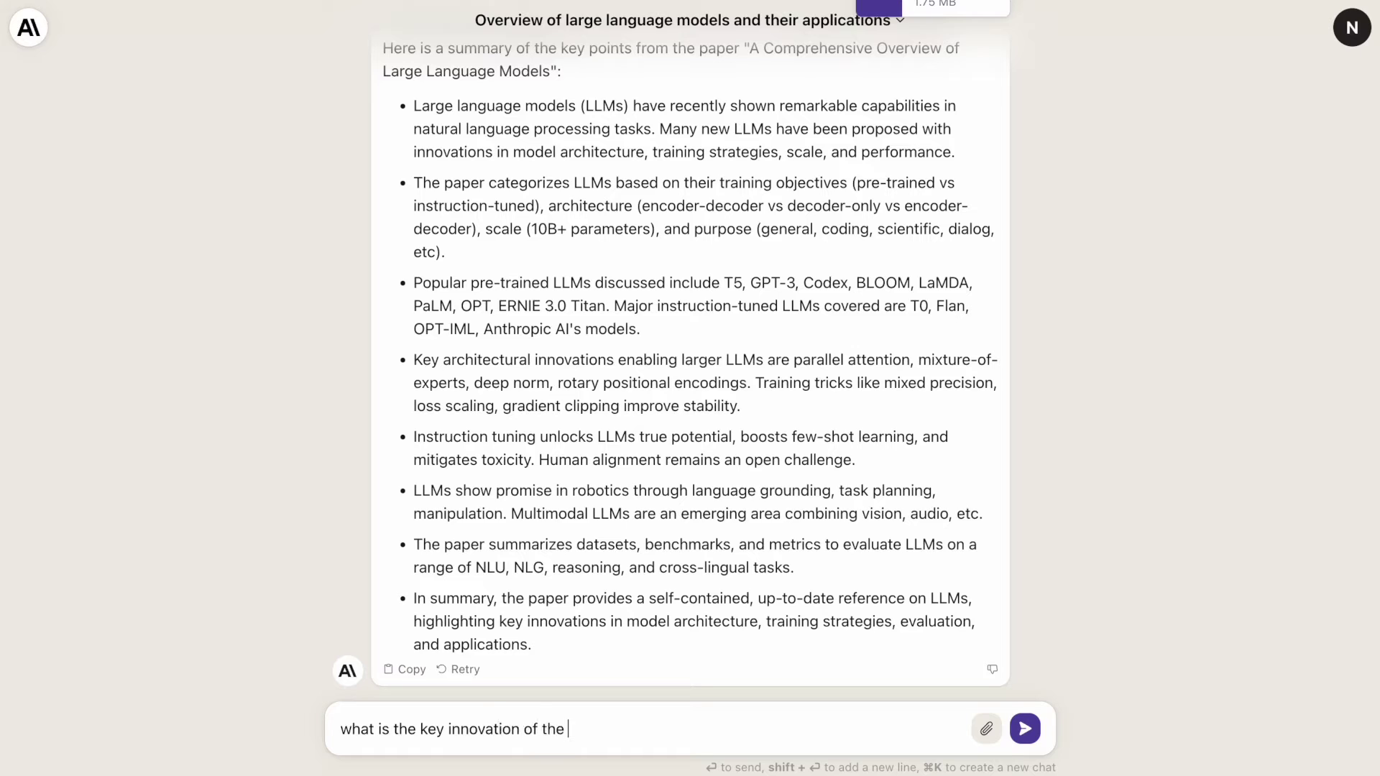
pyautogui.write('GPT-3 model according to this paper')
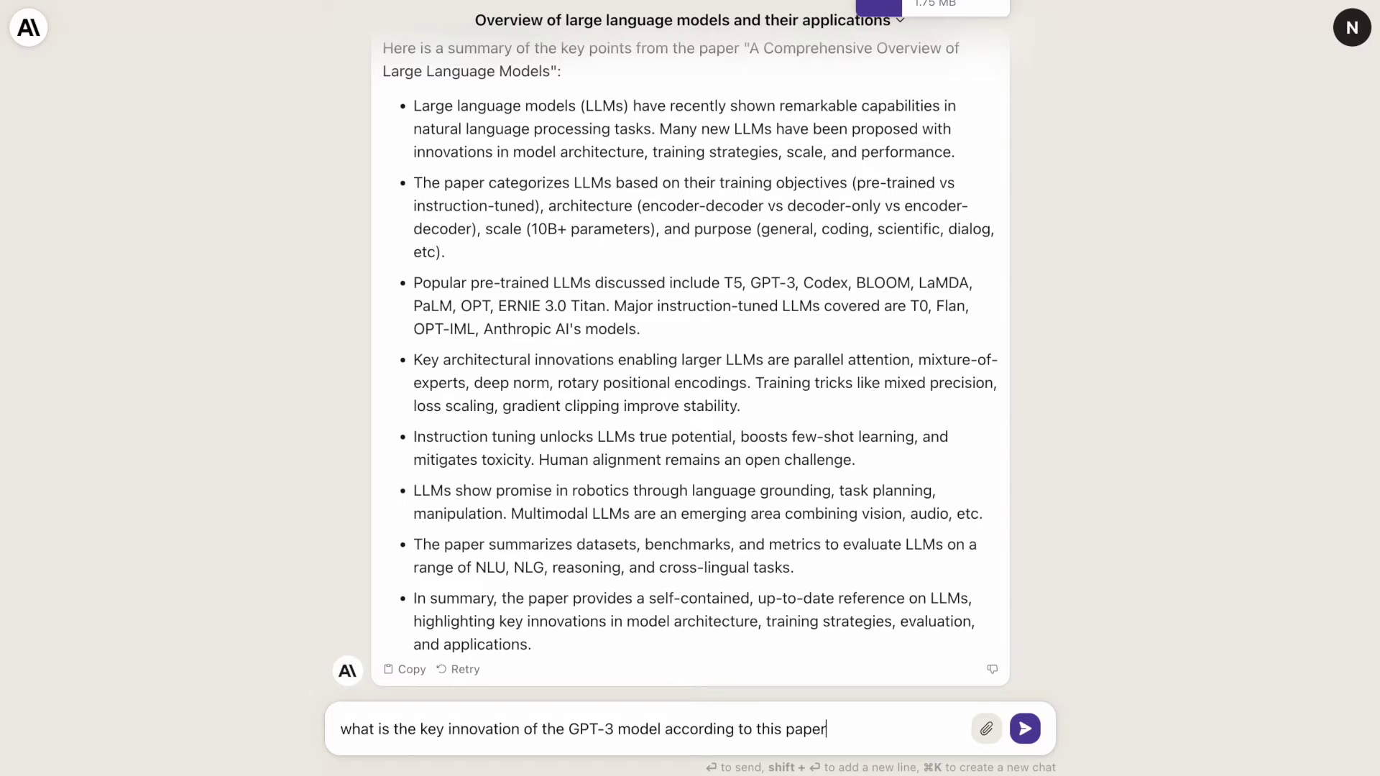
pyautogui.press('Return')
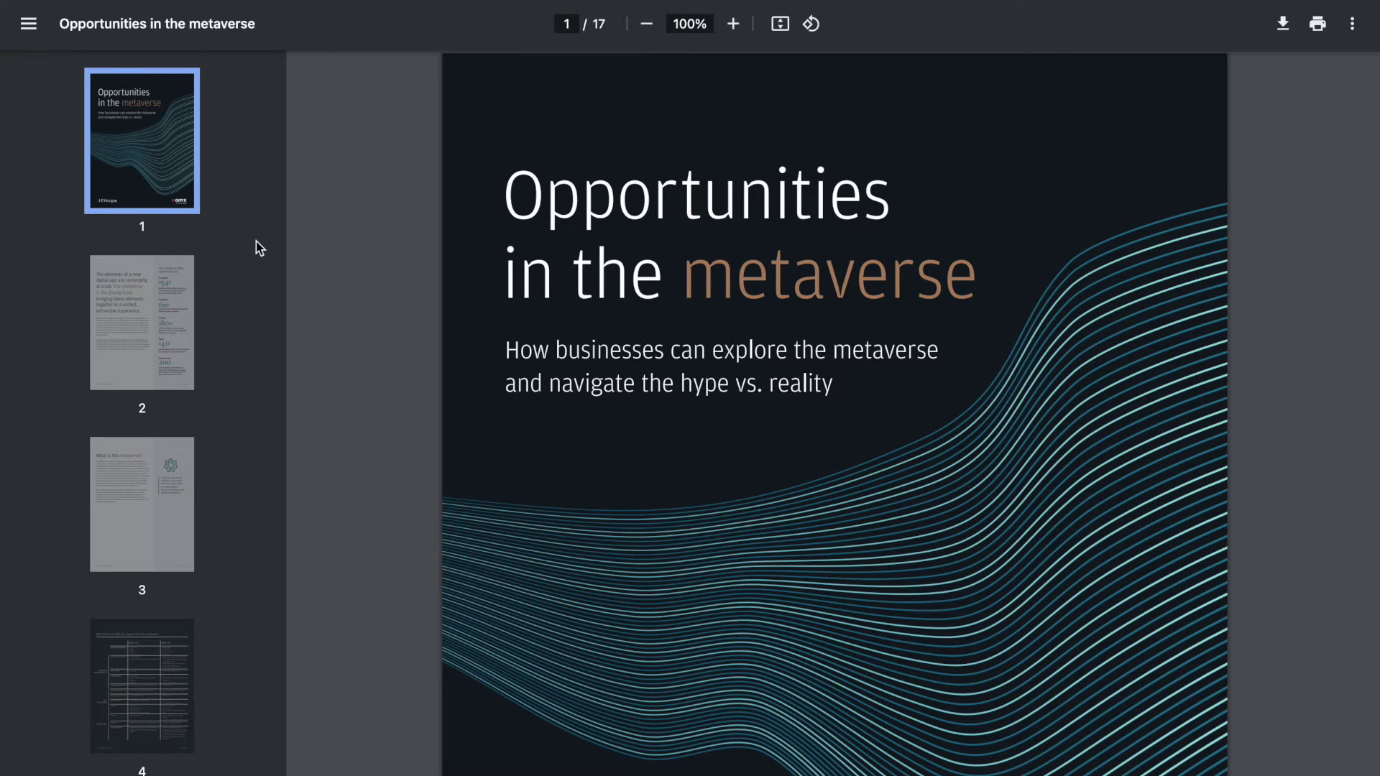
# - Jump through the metaverse report: page 2, 'What is the metaverse?', page 16 and references
pyautogui.click(163, 307)
pyautogui.click(140, 379)
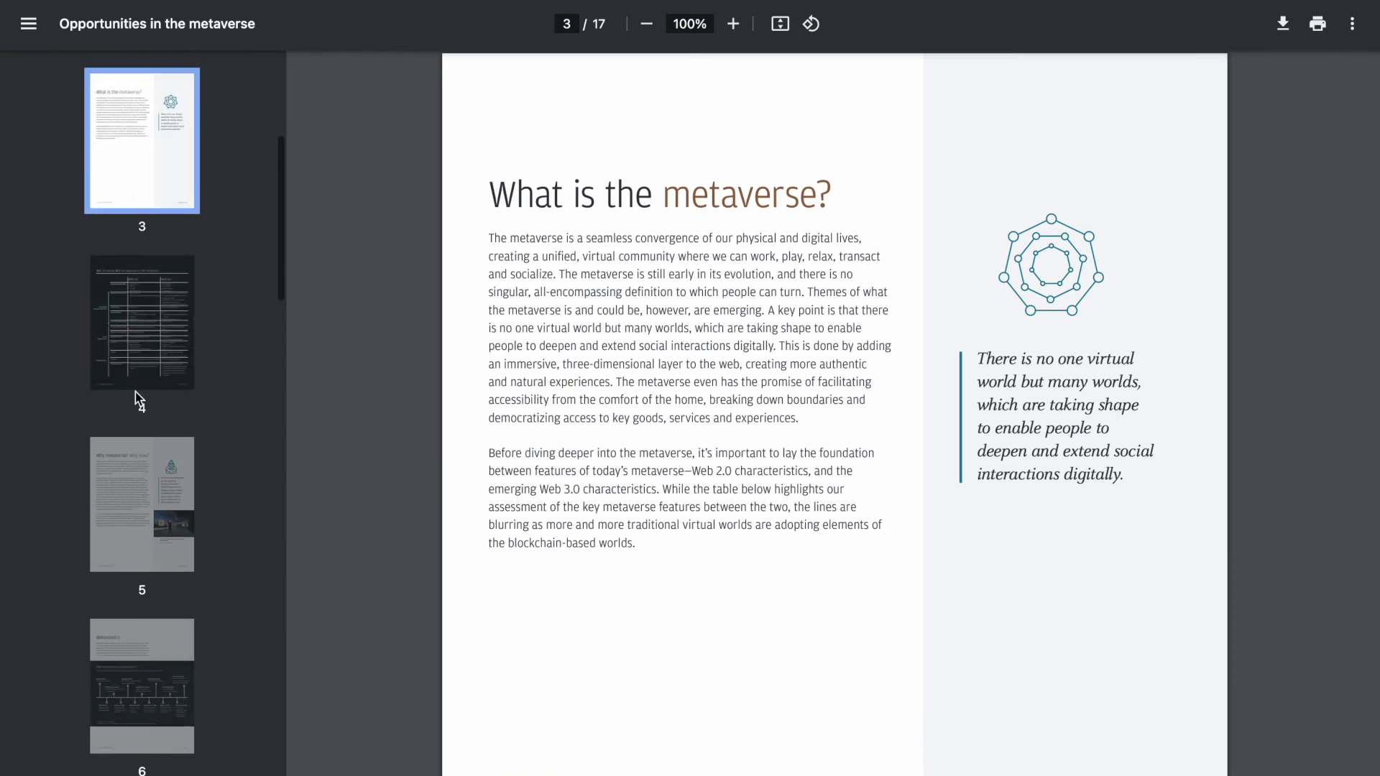
pyautogui.scroll(-15, 135, 391)
pyautogui.click(139, 496)
pyautogui.click(138, 647)
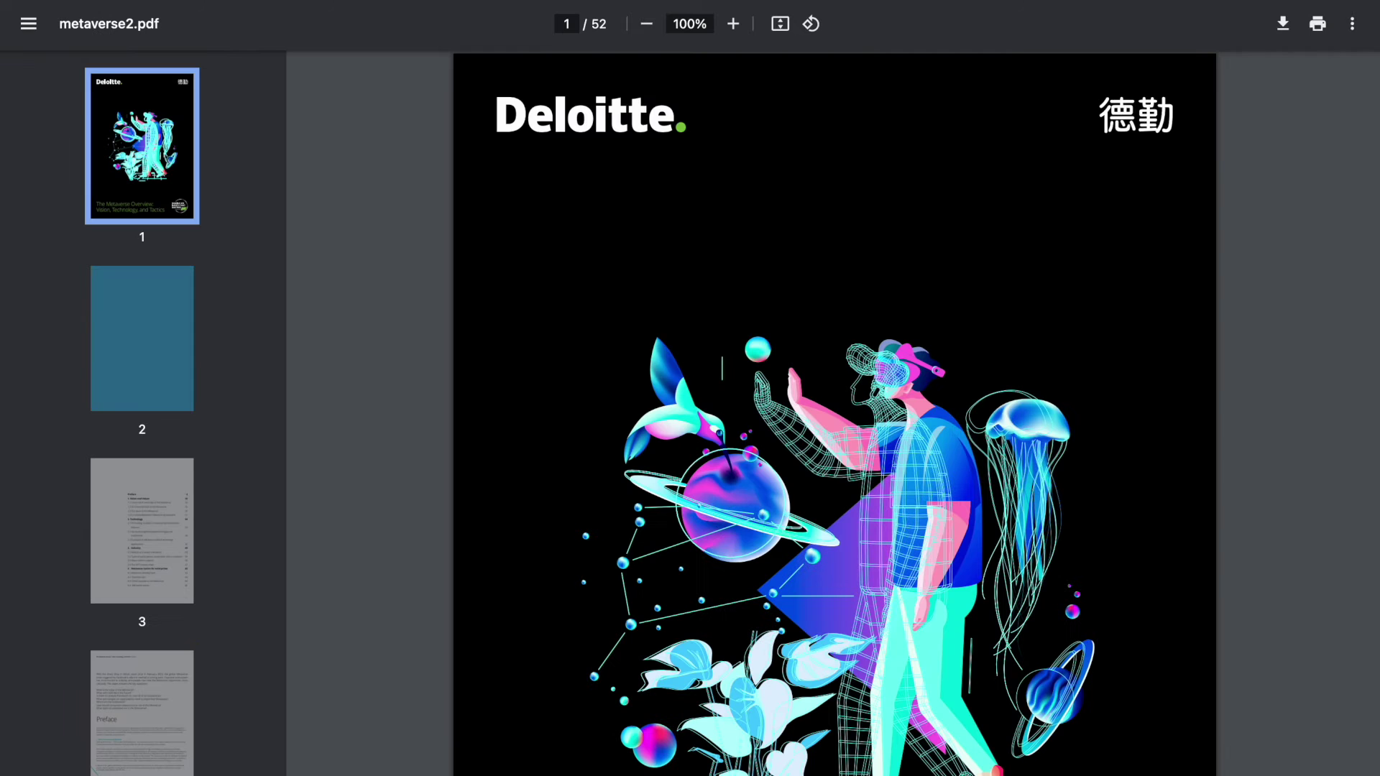
# - In metaverse2.pdf, view the contents, Preface, and pages 5 to 7 with share-price charts
pyautogui.click(140, 521)
pyautogui.scroll(-2, 137, 576)
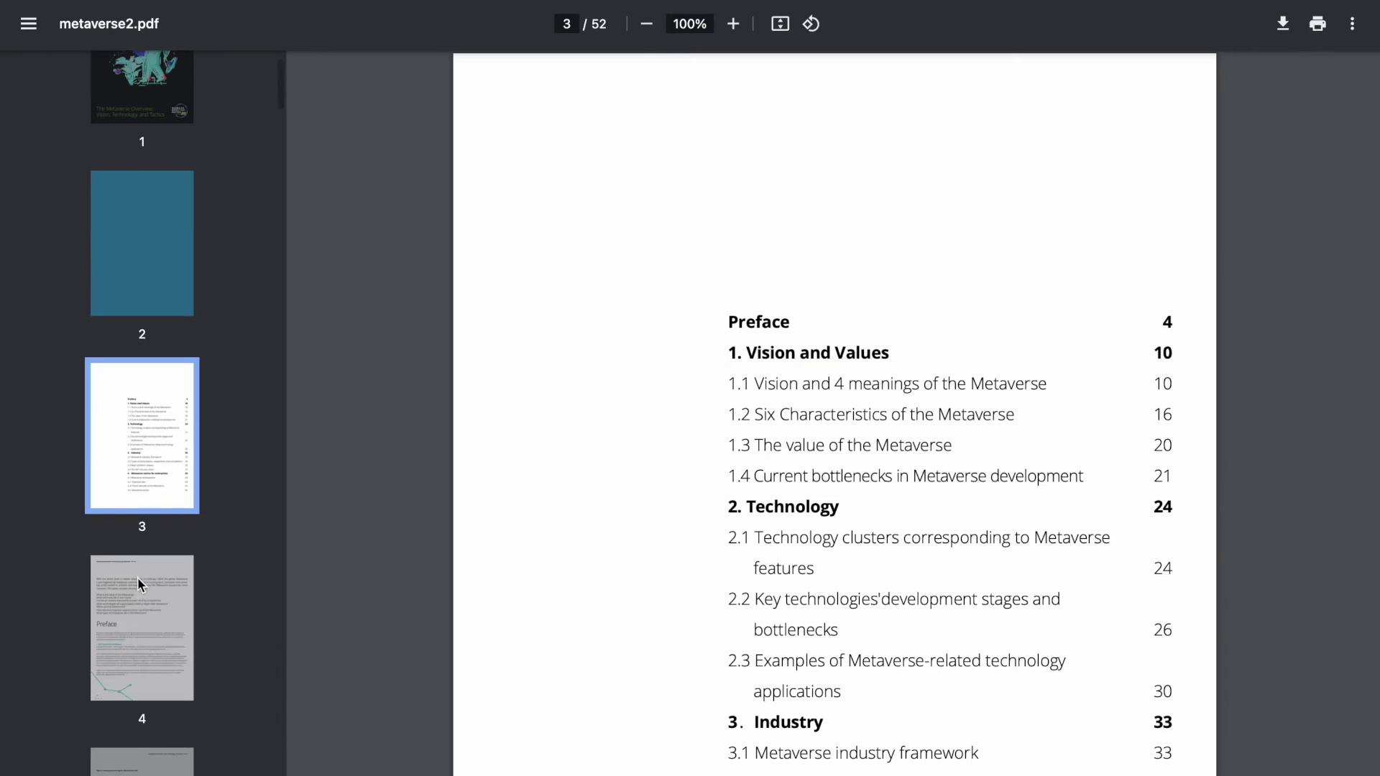
pyautogui.click(137, 577)
pyautogui.scroll(-3, 137, 582)
pyautogui.click(137, 582)
pyautogui.scroll(-2, 137, 582)
pyautogui.click(137, 593)
pyautogui.scroll(-2, 136, 594)
pyautogui.click(137, 592)
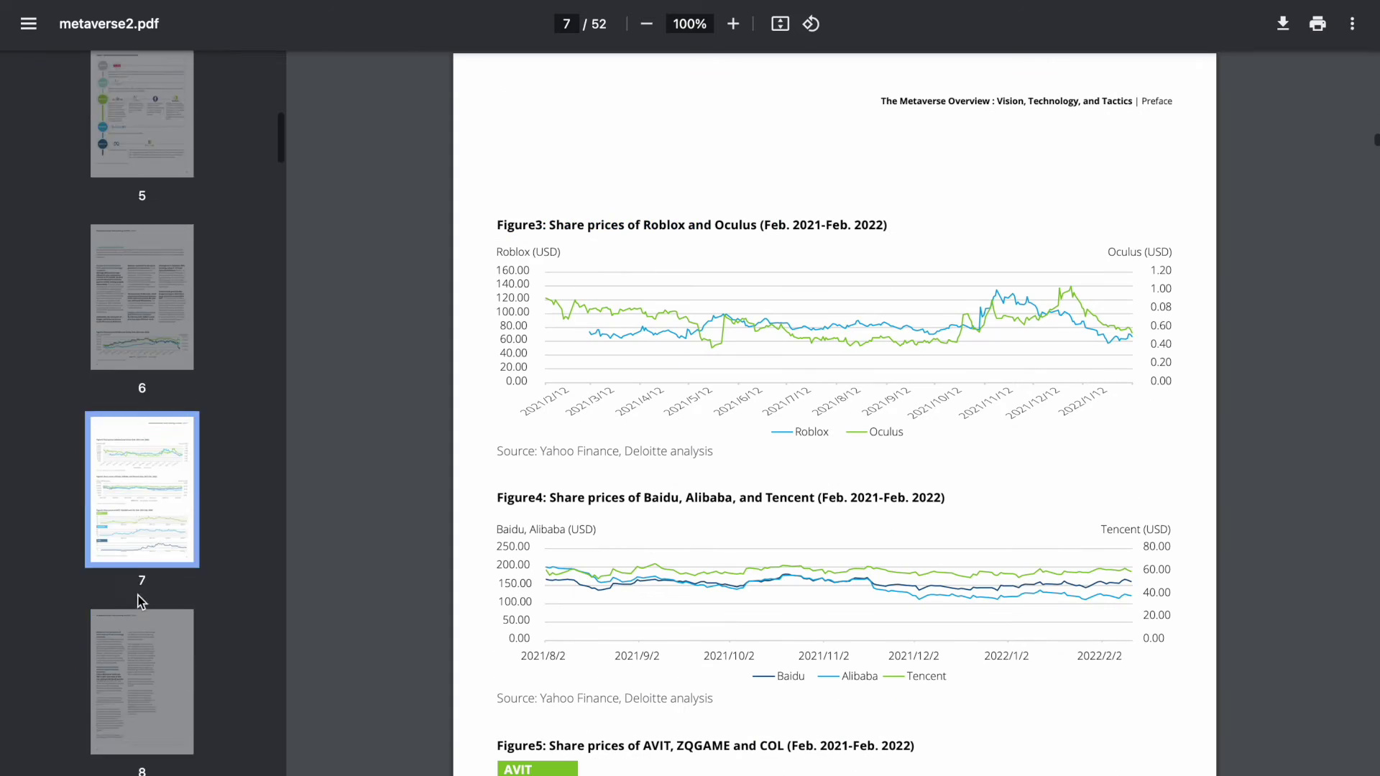
pyautogui.scroll(-10, 141, 602)
pyautogui.scroll(-20, 140, 601)
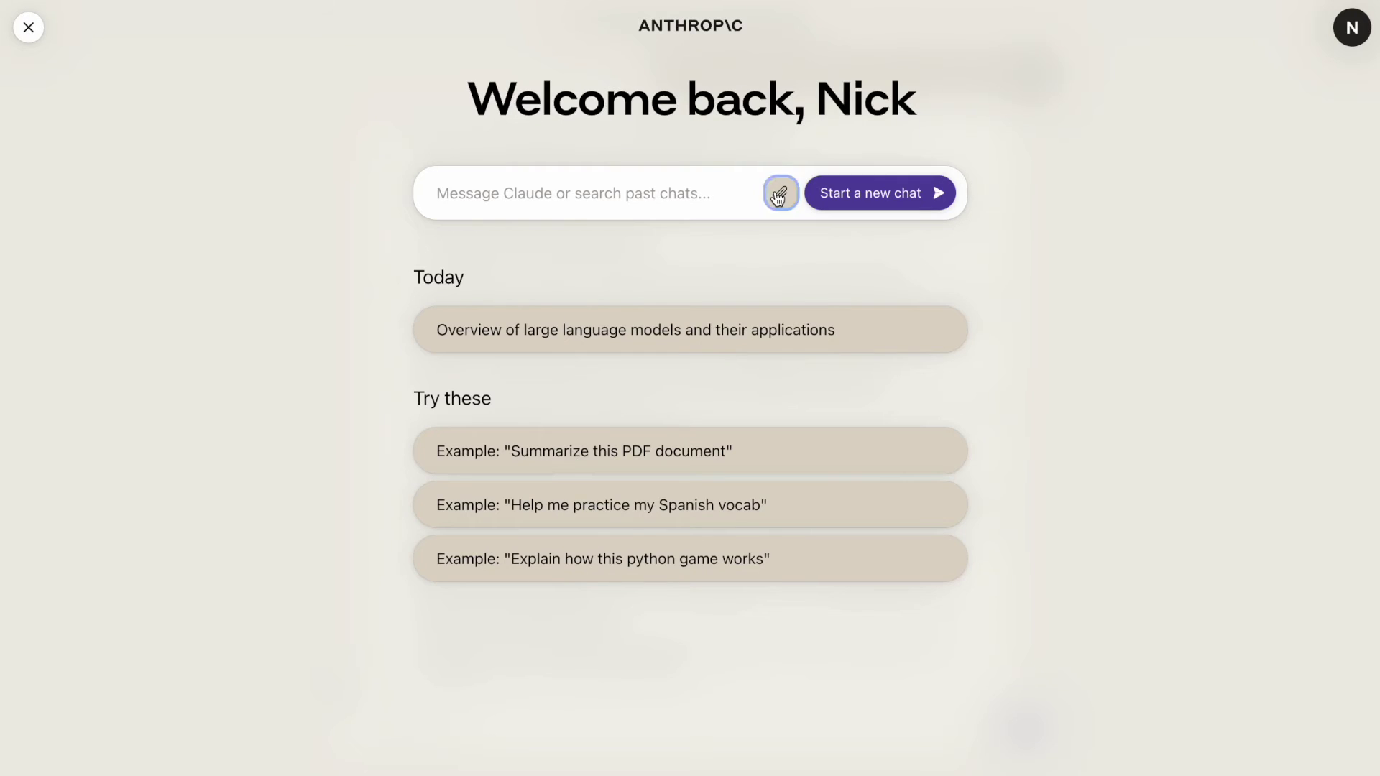
pyautogui.click(811, 199)
# - Attach both metaverse2.pdf and metaverse.pdf to a new message
pyautogui.click(585, 253)
pyautogui.keyDown('shift'); pyautogui.click(588, 234); pyautogui.keyUp('shift')
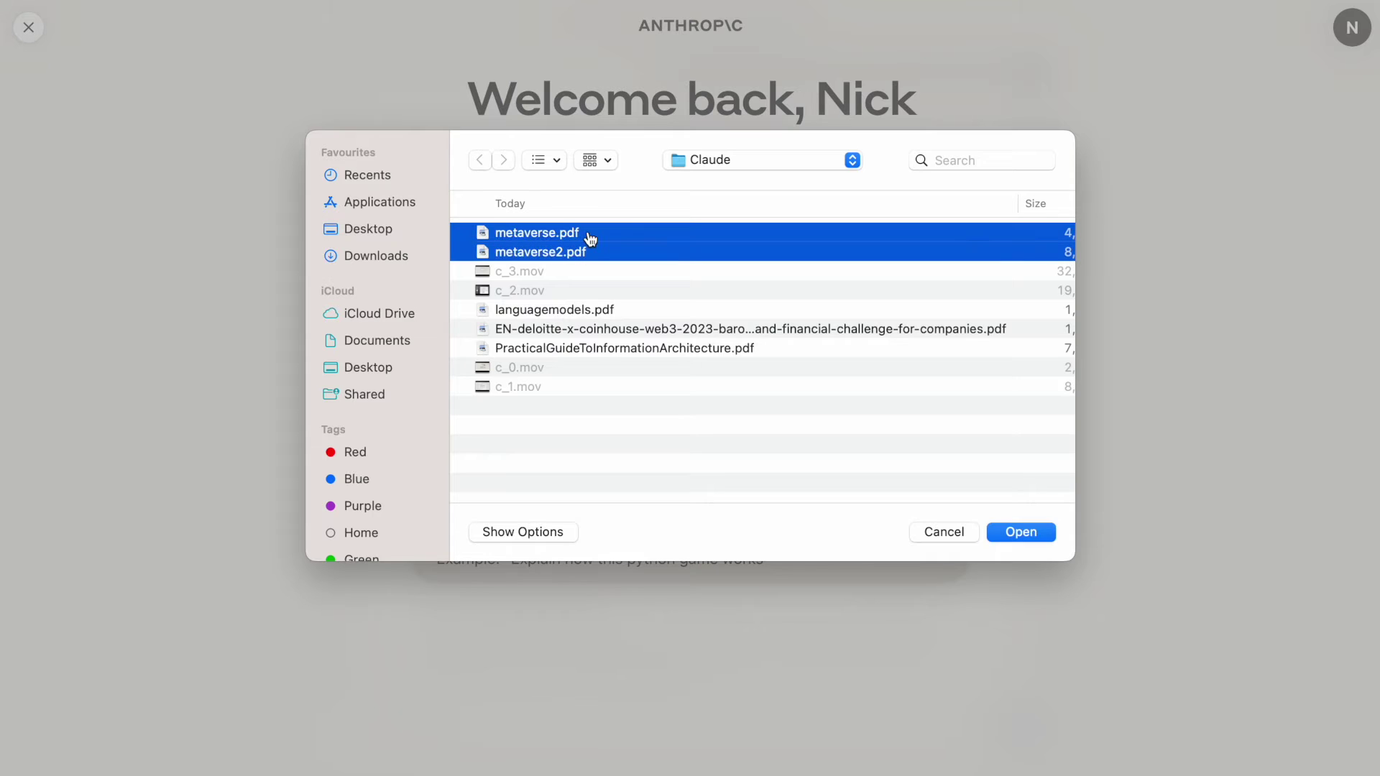
pyautogui.click(1036, 538)
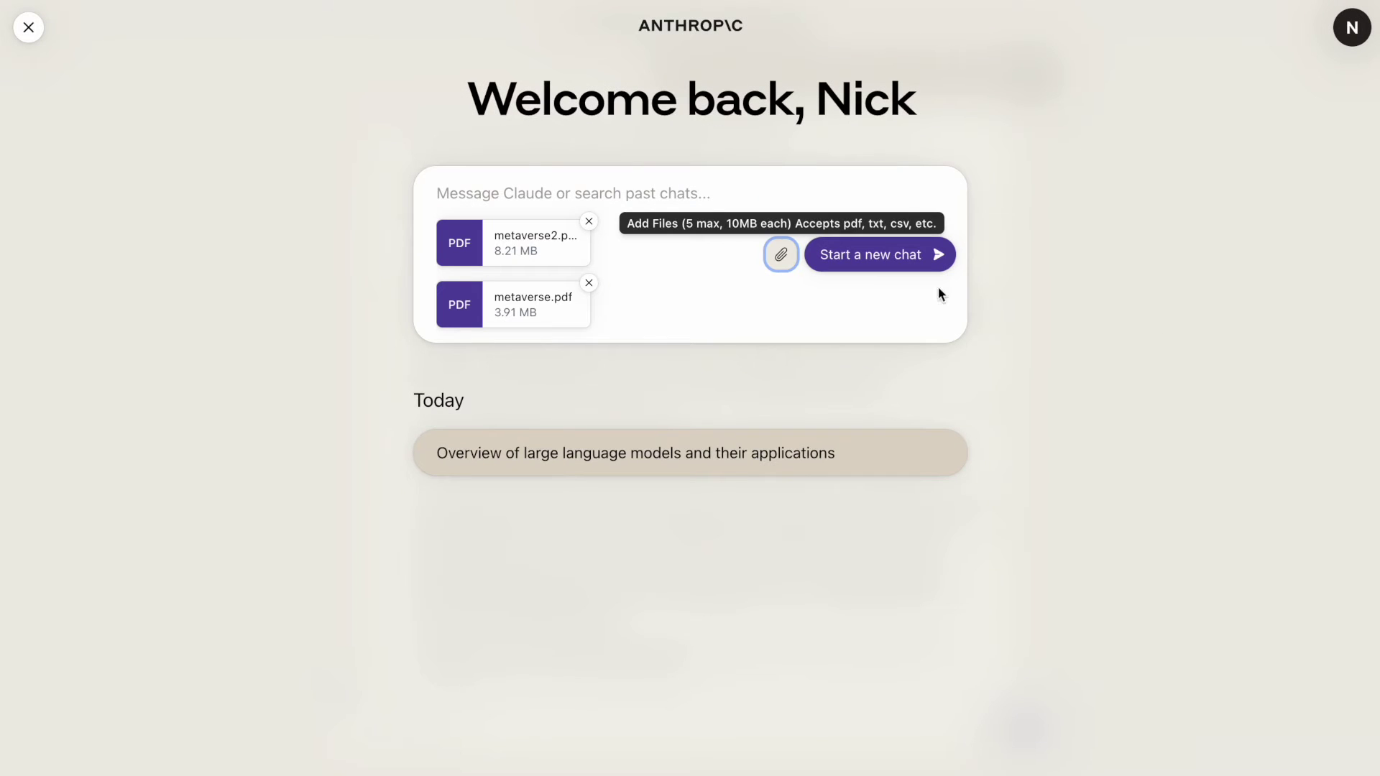
# - Send 'what type of experience will work the best for metaverse users'
pyautogui.click(625, 190)
pyautogui.write('what type of experience will')
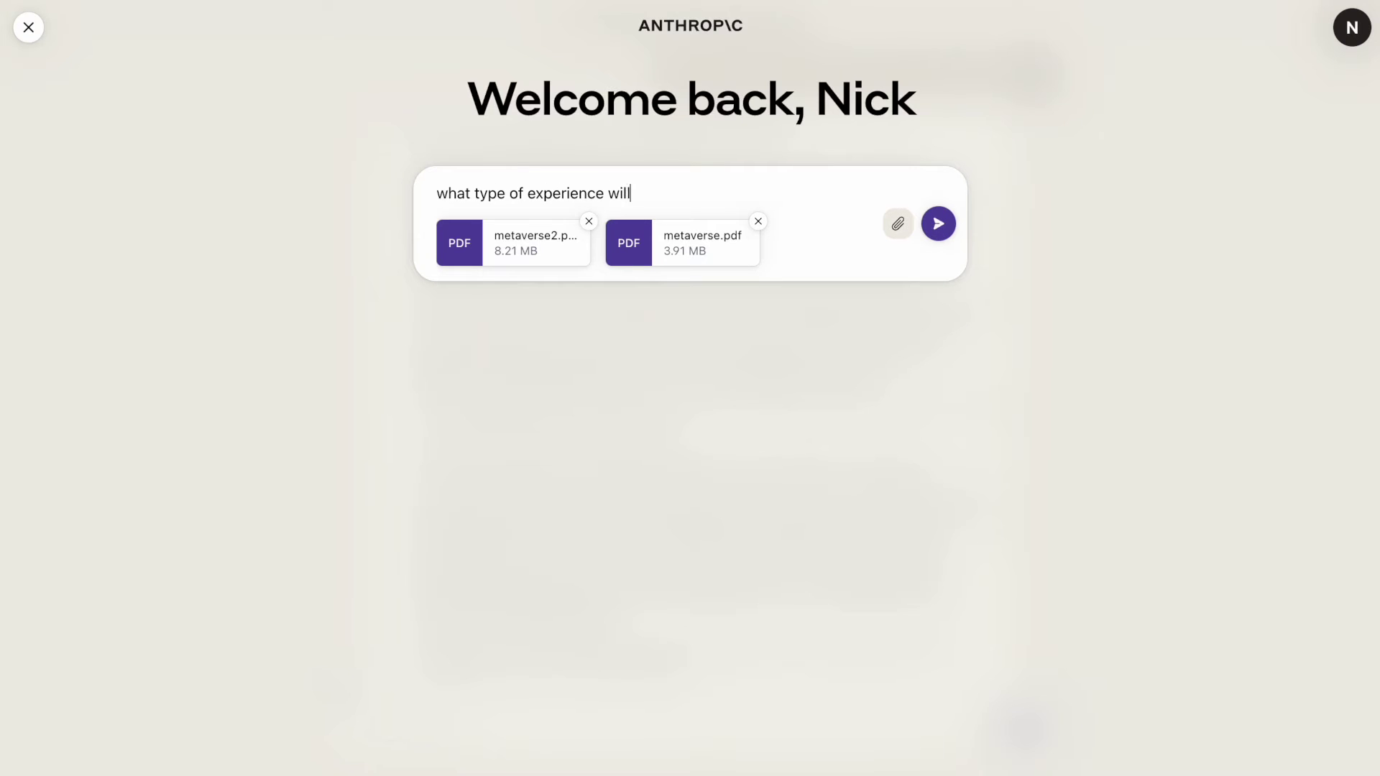
pyautogui.write(' work the best for metaverse users')
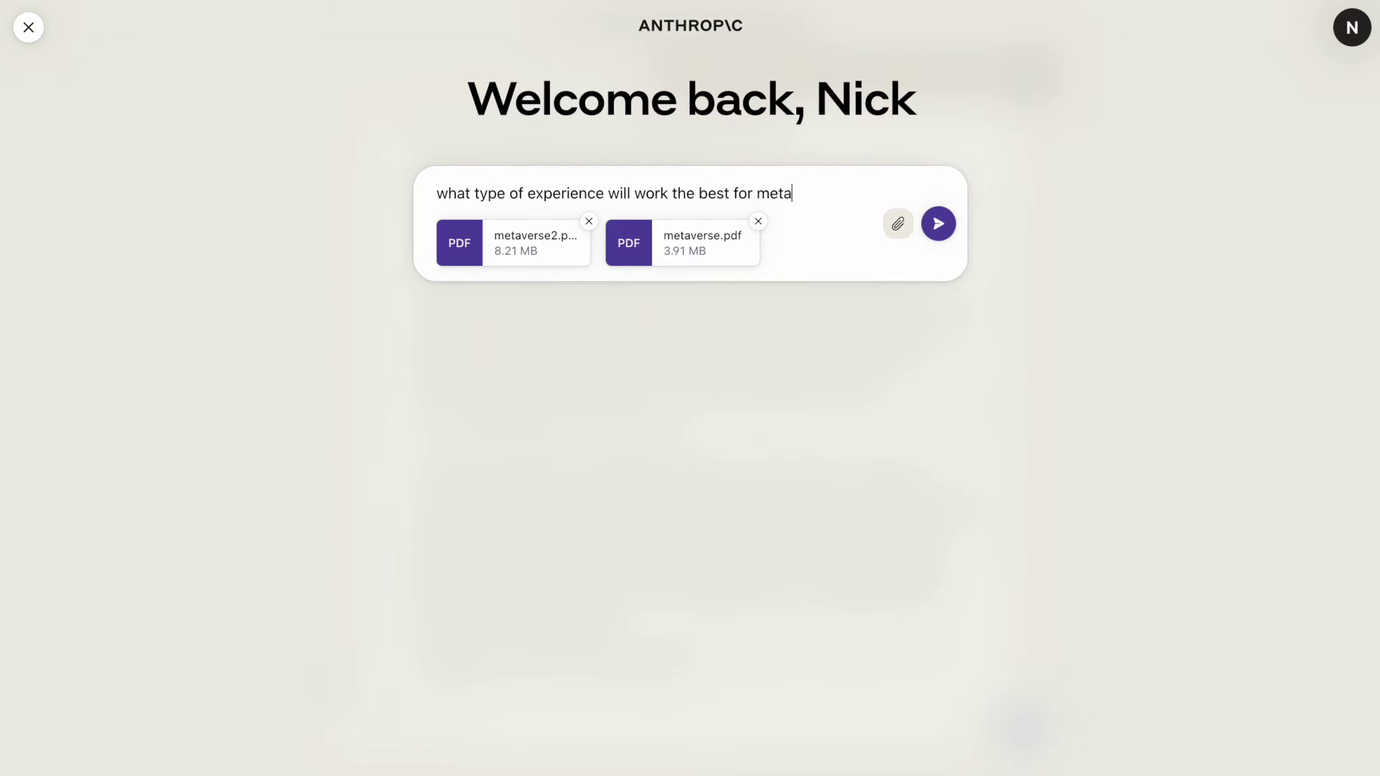
pyautogui.click(939, 236)
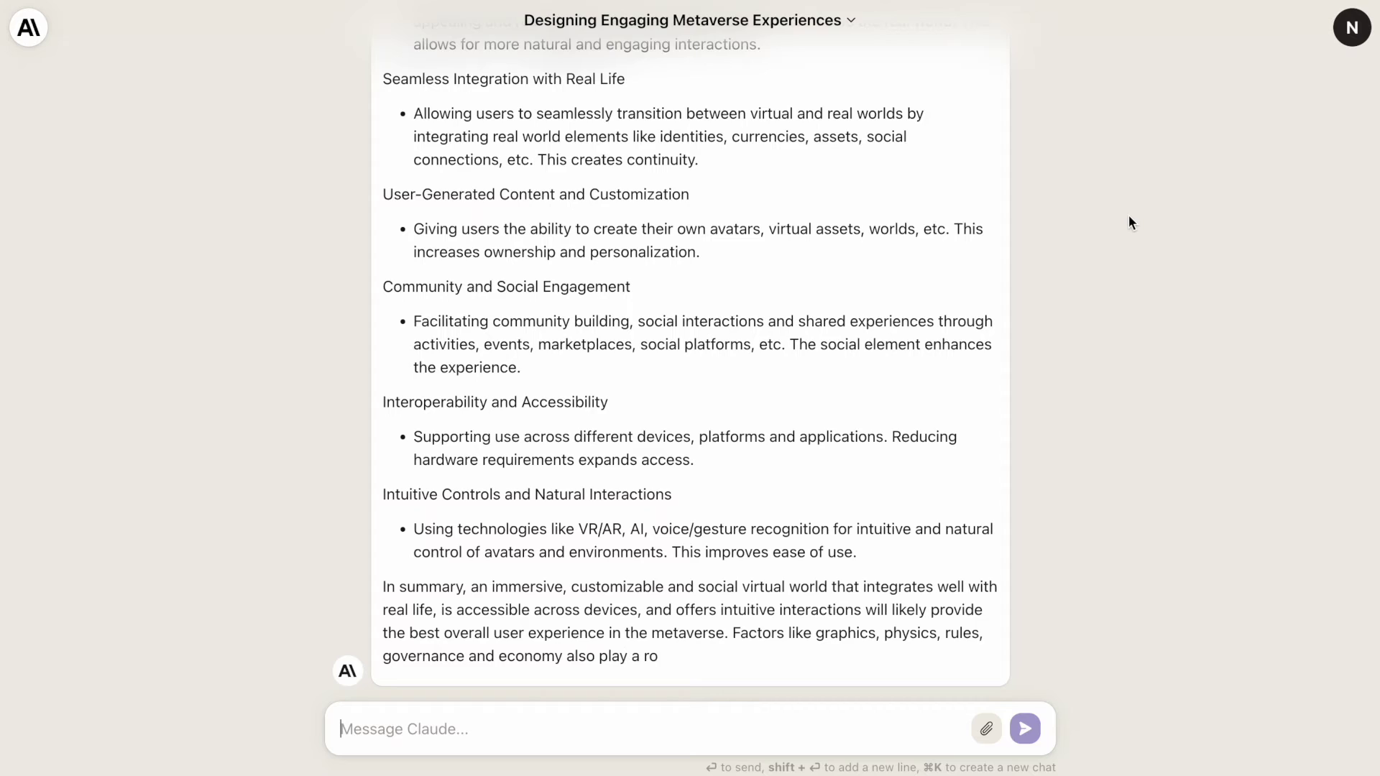
# - Send 'name a few opportunities for product developers who want to join metaverse'
pyautogui.write('name ')
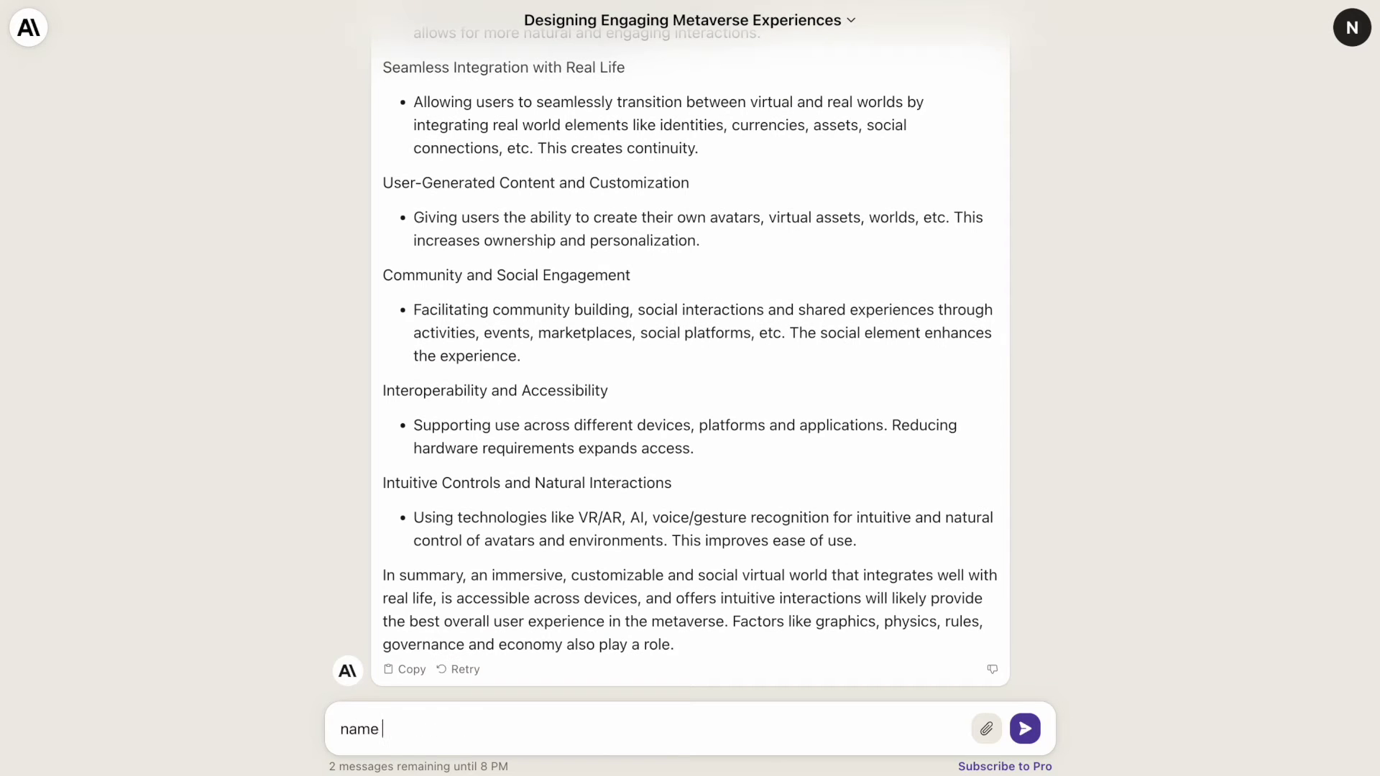
pyautogui.write('a few opportuniti')
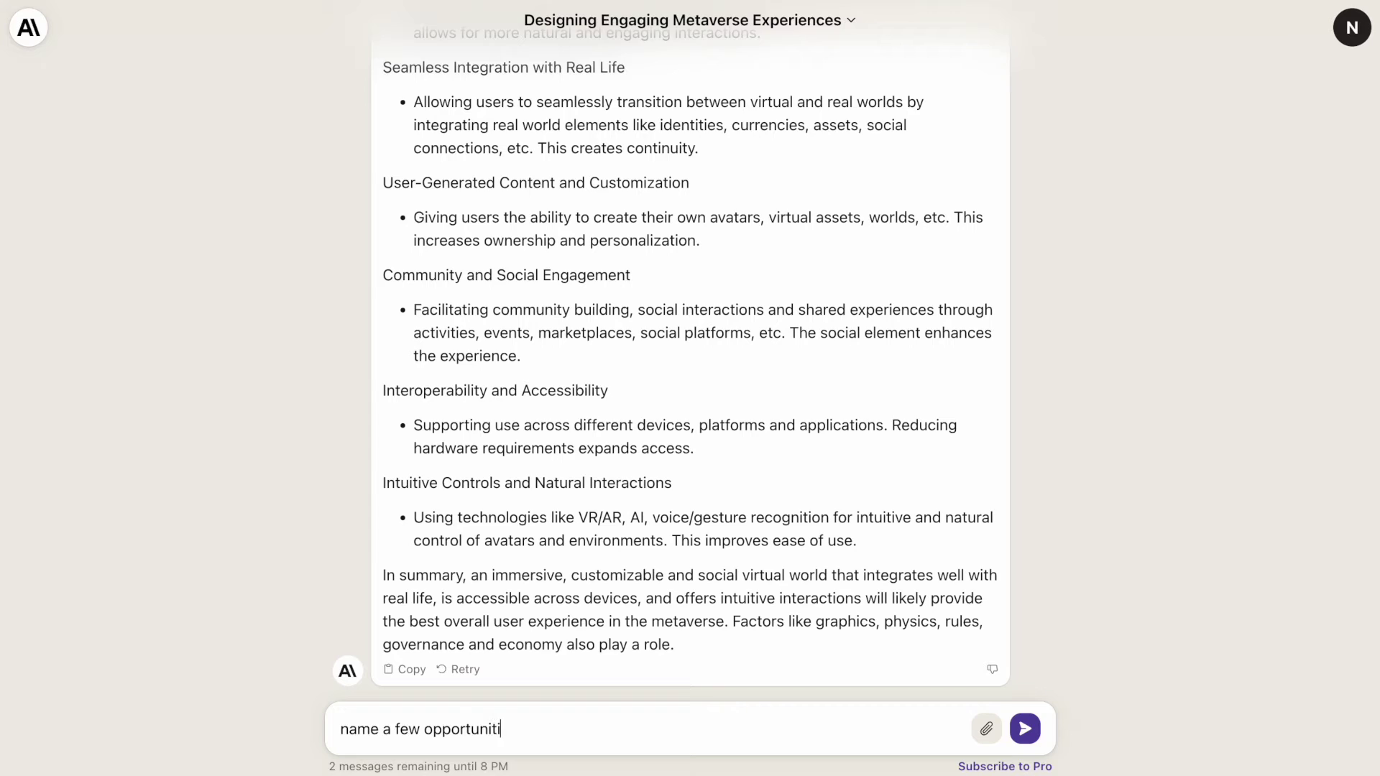
pyautogui.write('es for product developers who ')
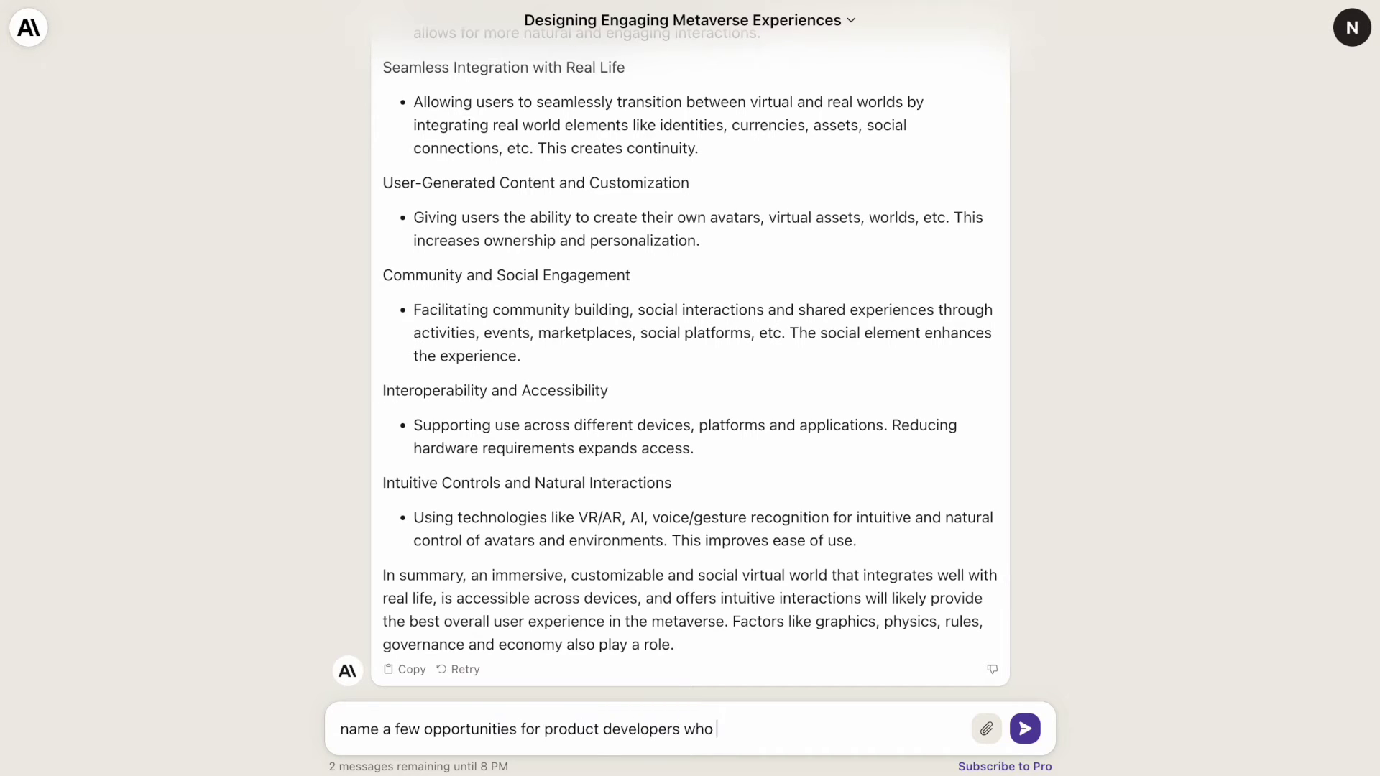
pyautogui.write('want to join metaverse')
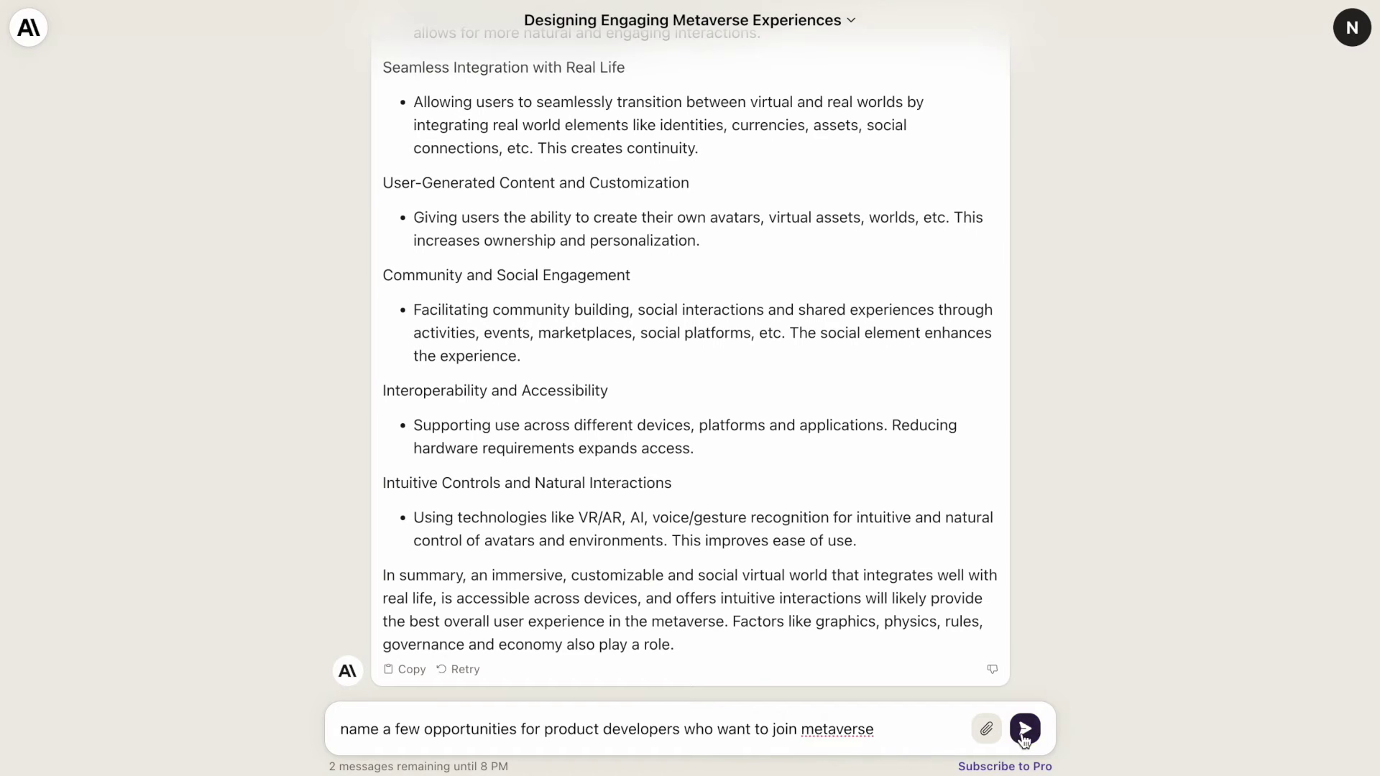
pyautogui.press('Return')
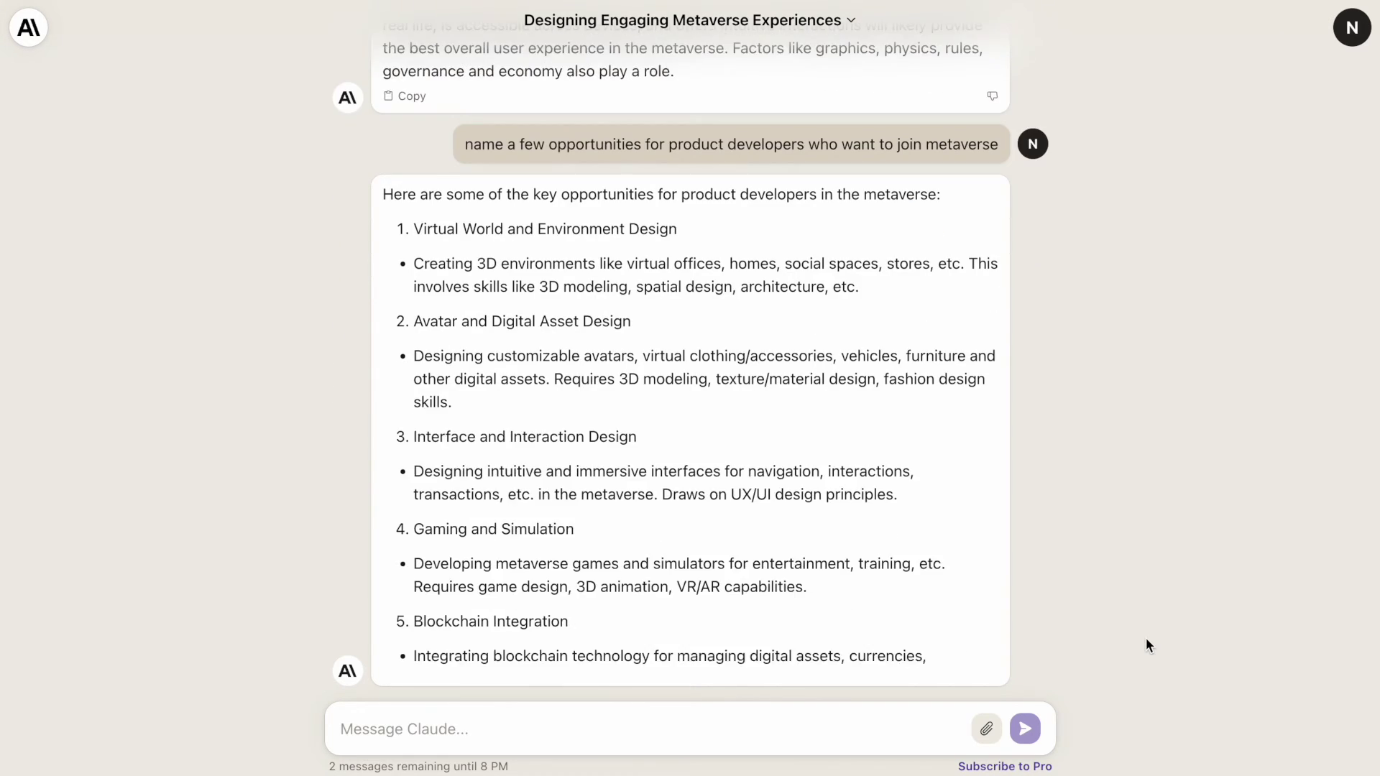
# - Send 'what is an expected evaluation of the metaverse according to the provided reports'
pyautogui.write('wh')
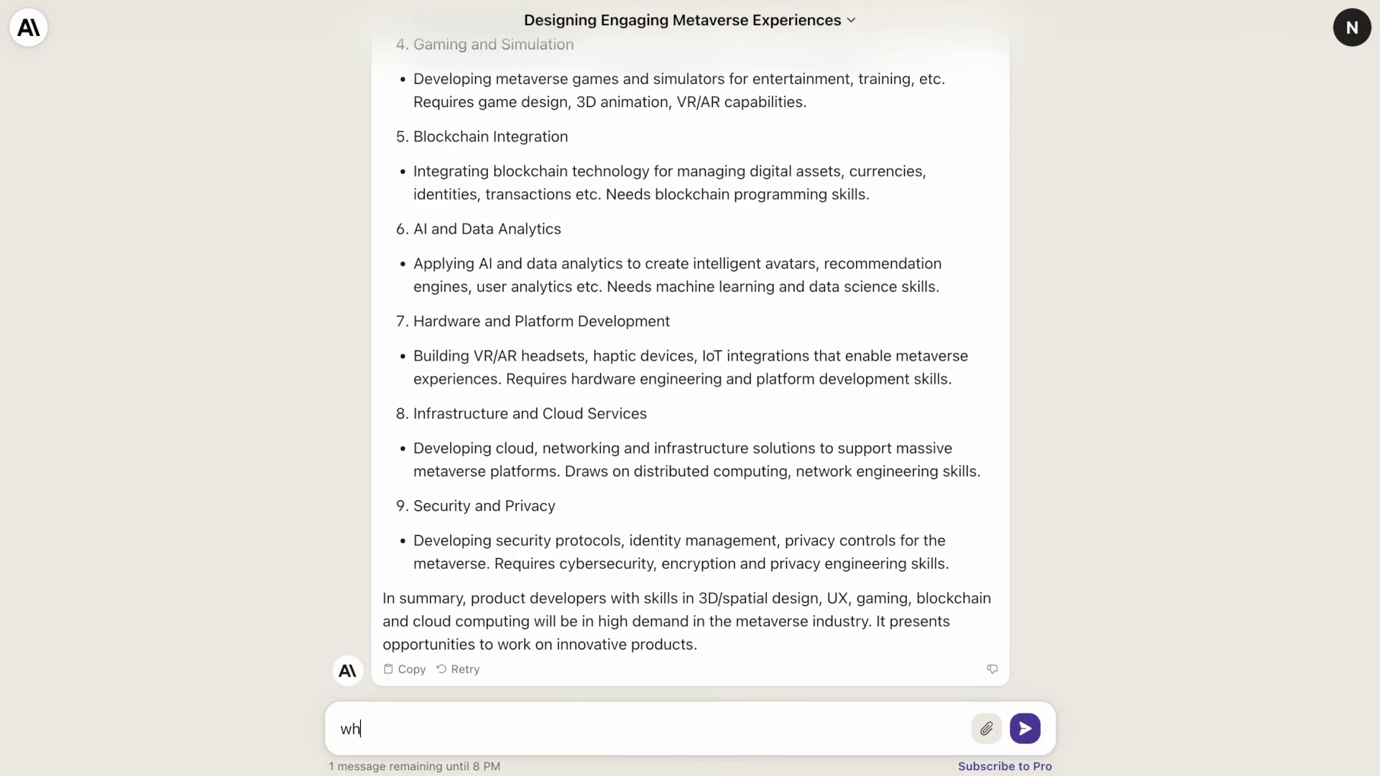
pyautogui.write('at is an expected evaluat')
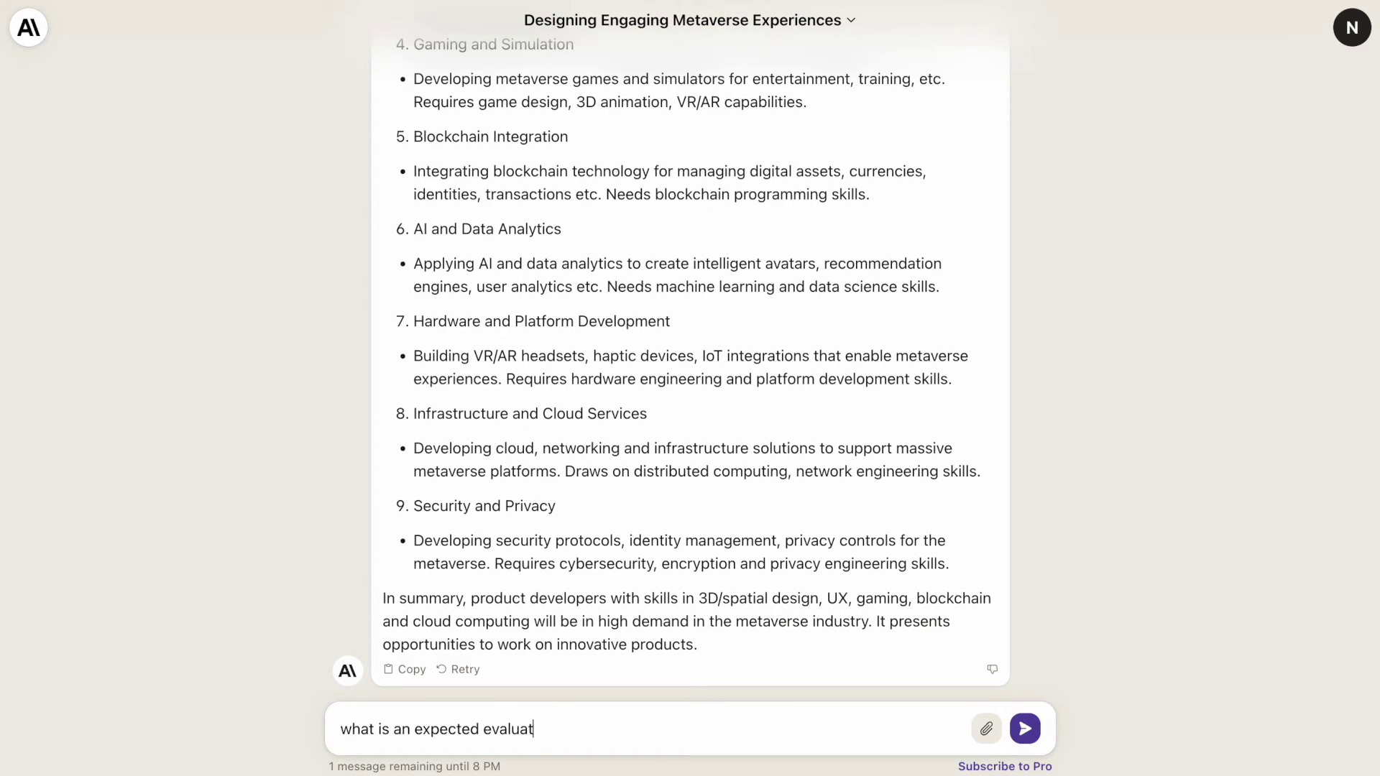
pyautogui.write('ion of the metaverse accor')
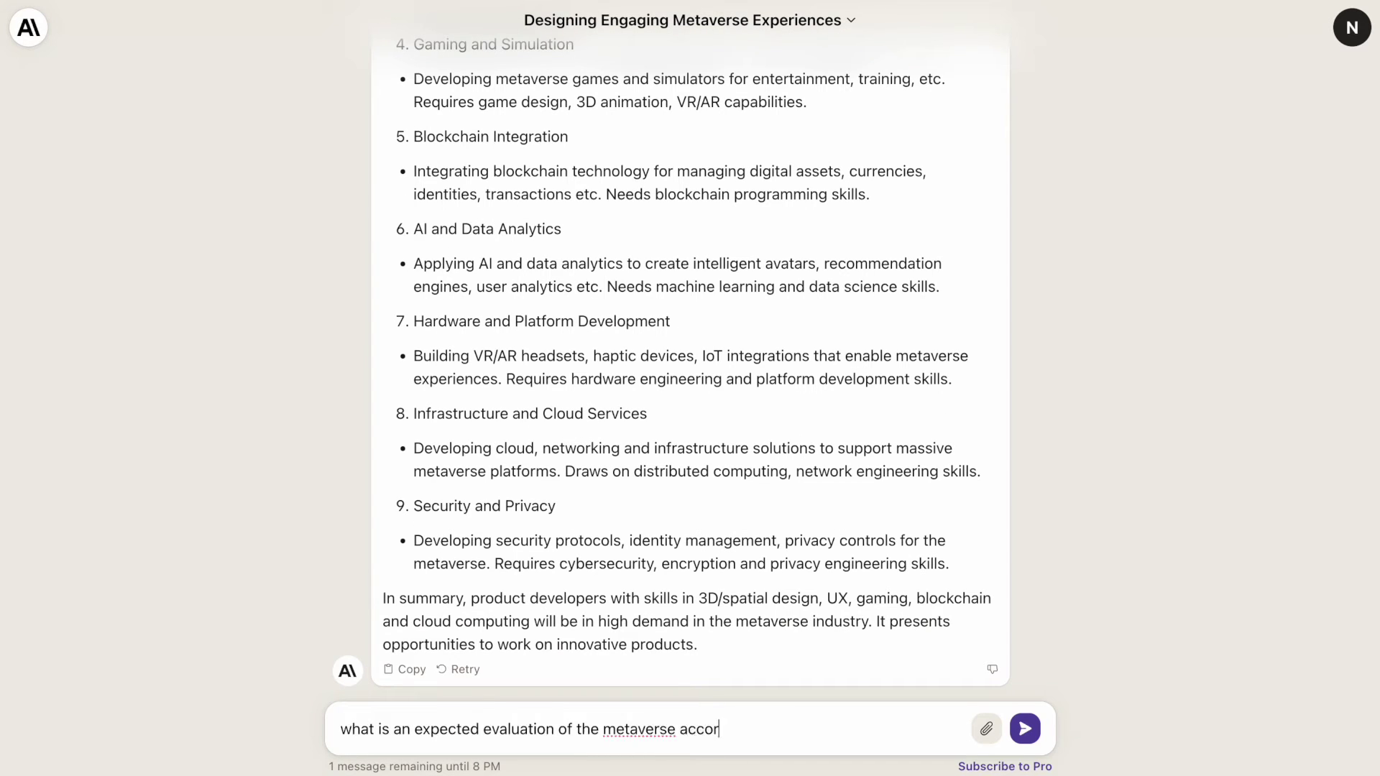
pyautogui.write('ding to the provided reports')
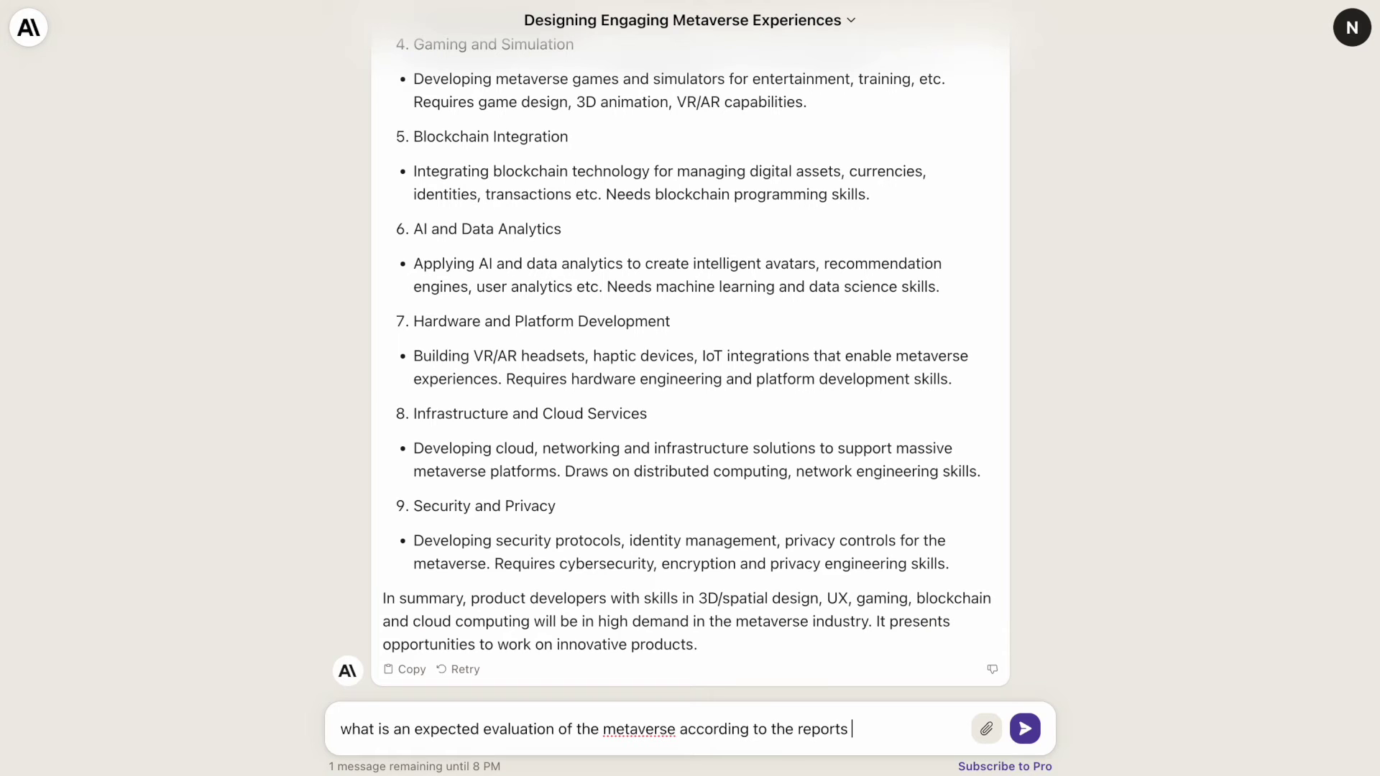
pyautogui.click(794, 728)
pyautogui.write('provided')
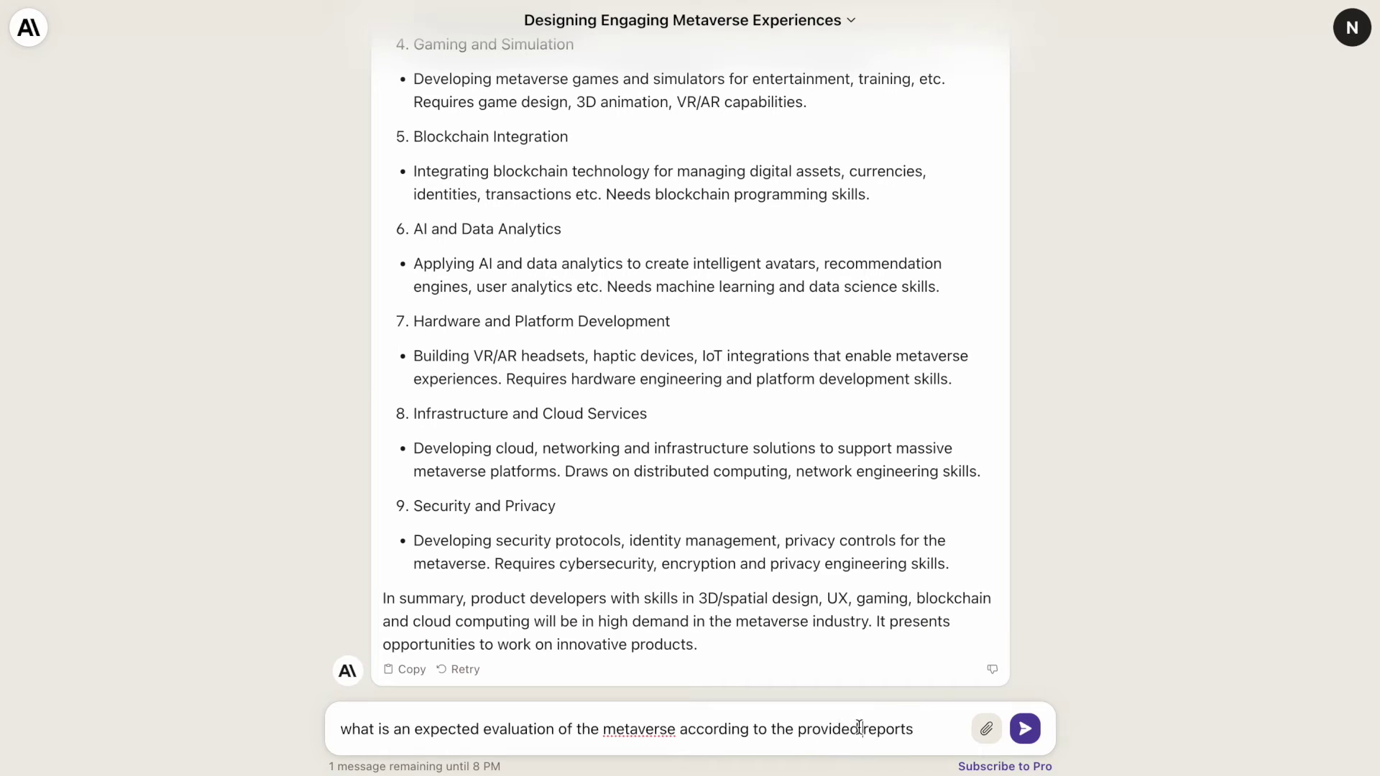
pyautogui.click(1025, 729)
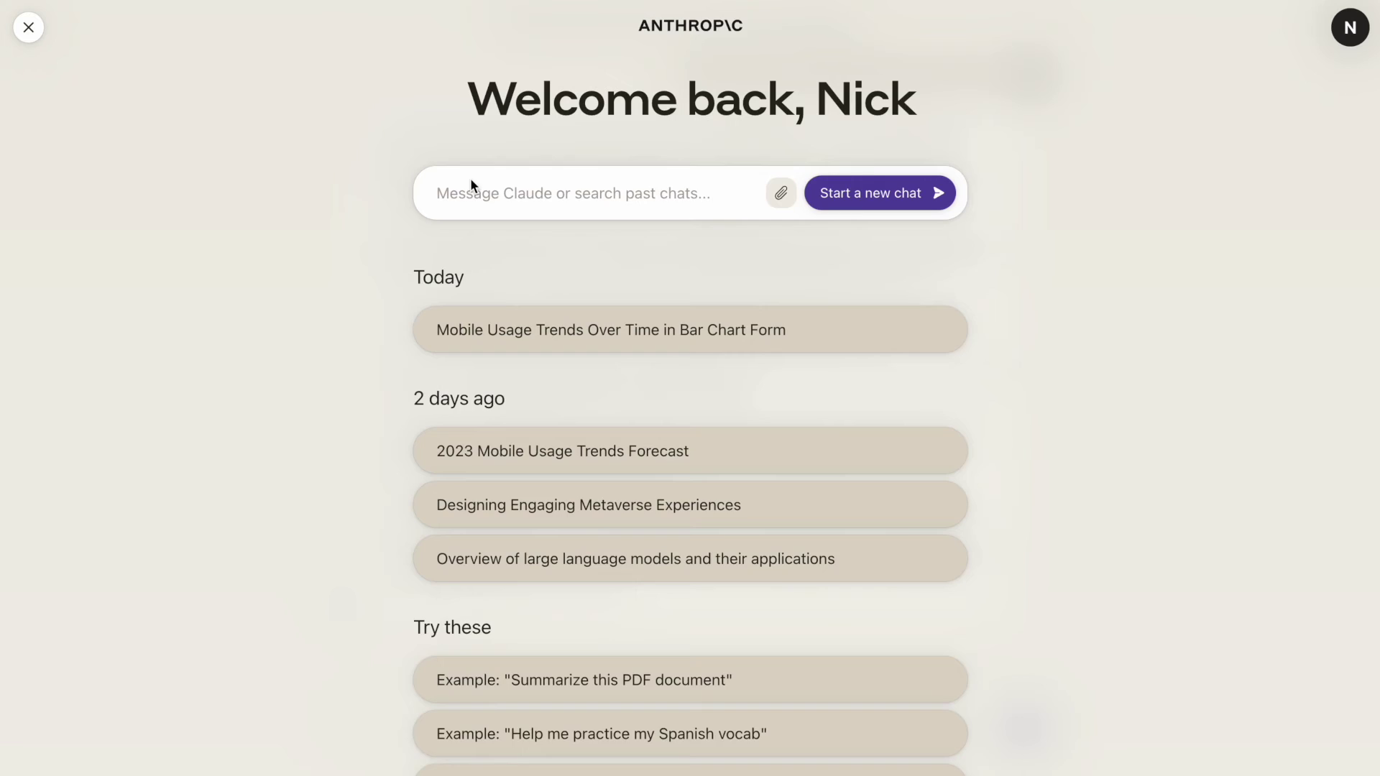
# - In a new chat, request a bar chart visualising US population from 1990 to 2000
pyautogui.click(471, 186)
pyautogui.write('create ')
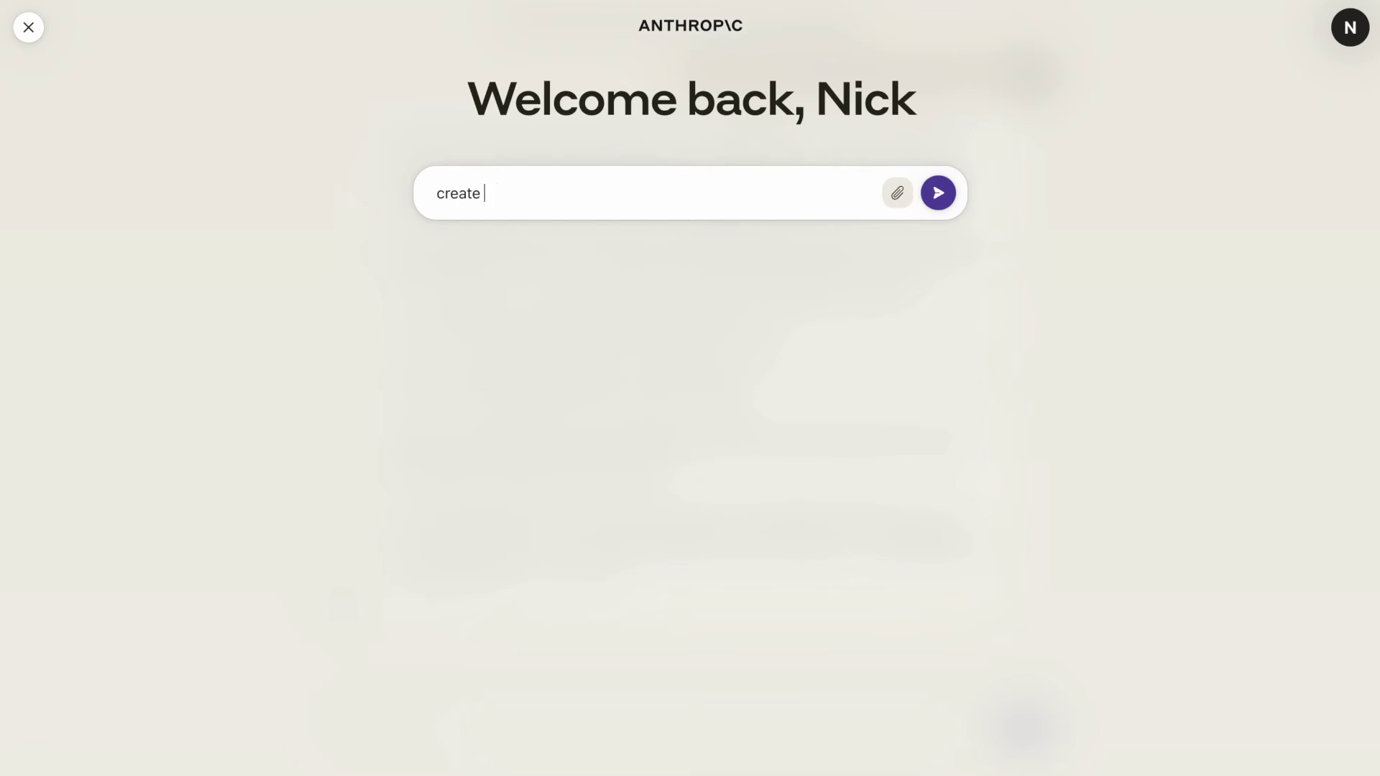
pyautogui.write('a bar chart that visua')
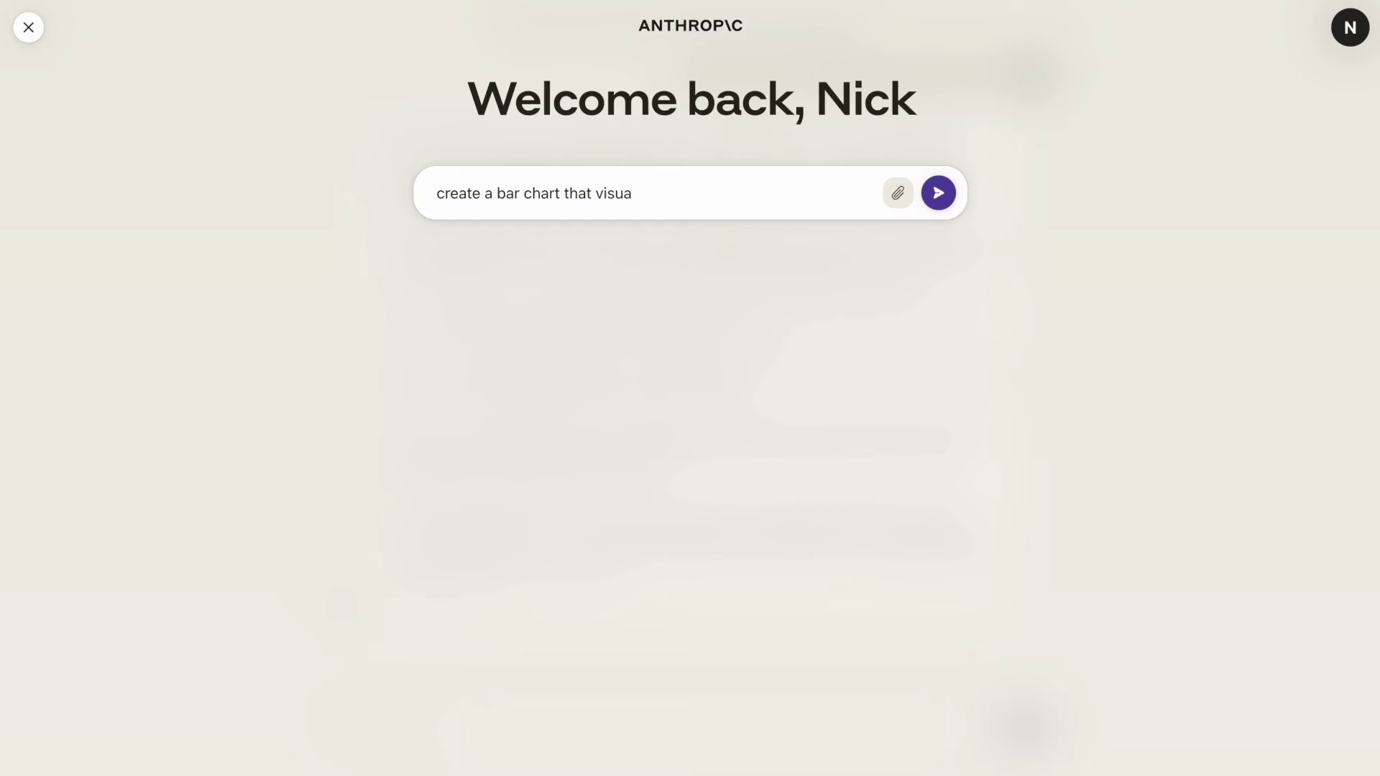
pyautogui.write('lise a US po')
pyautogui.press('BackSpace')
pyautogui.press('BackSpace')
pyautogui.write('US population from 1990 to ')
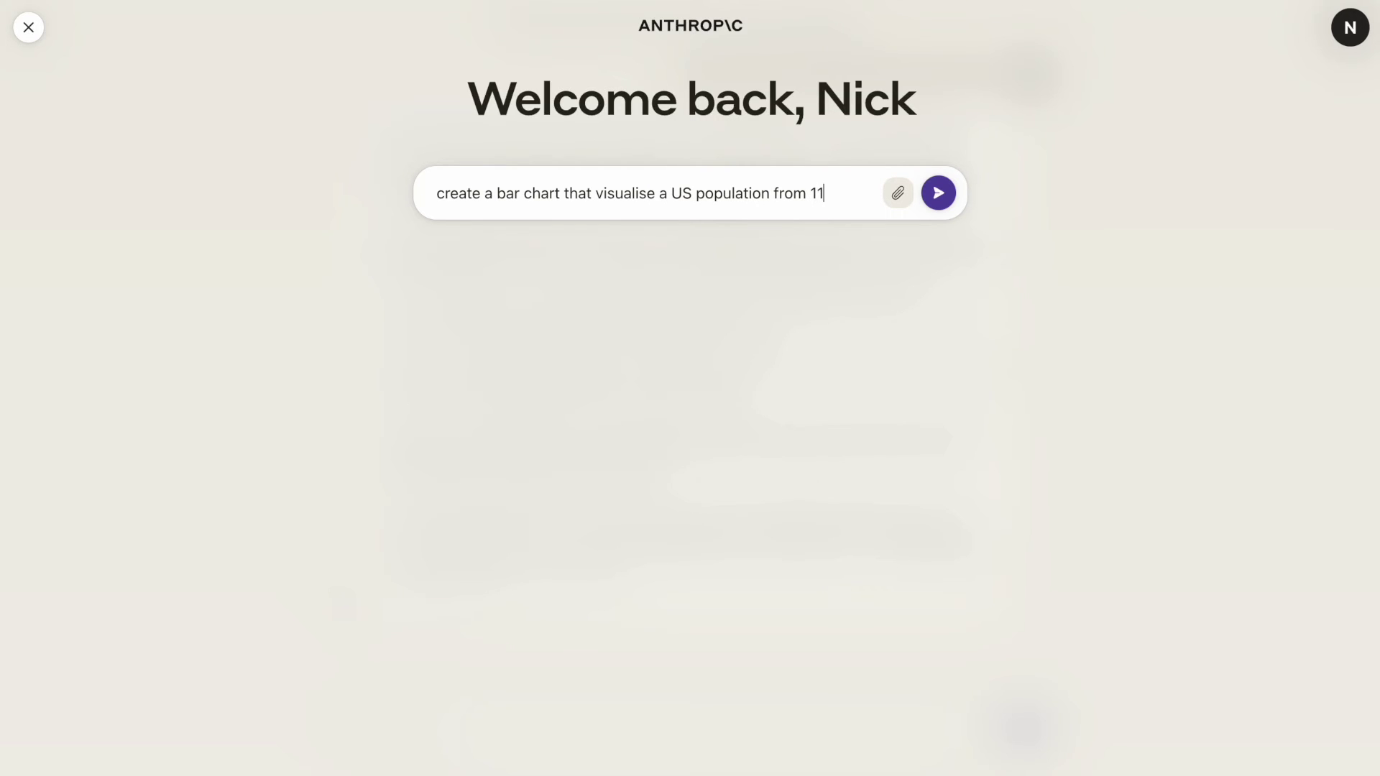
pyautogui.write('2000')
pyautogui.press('Return')
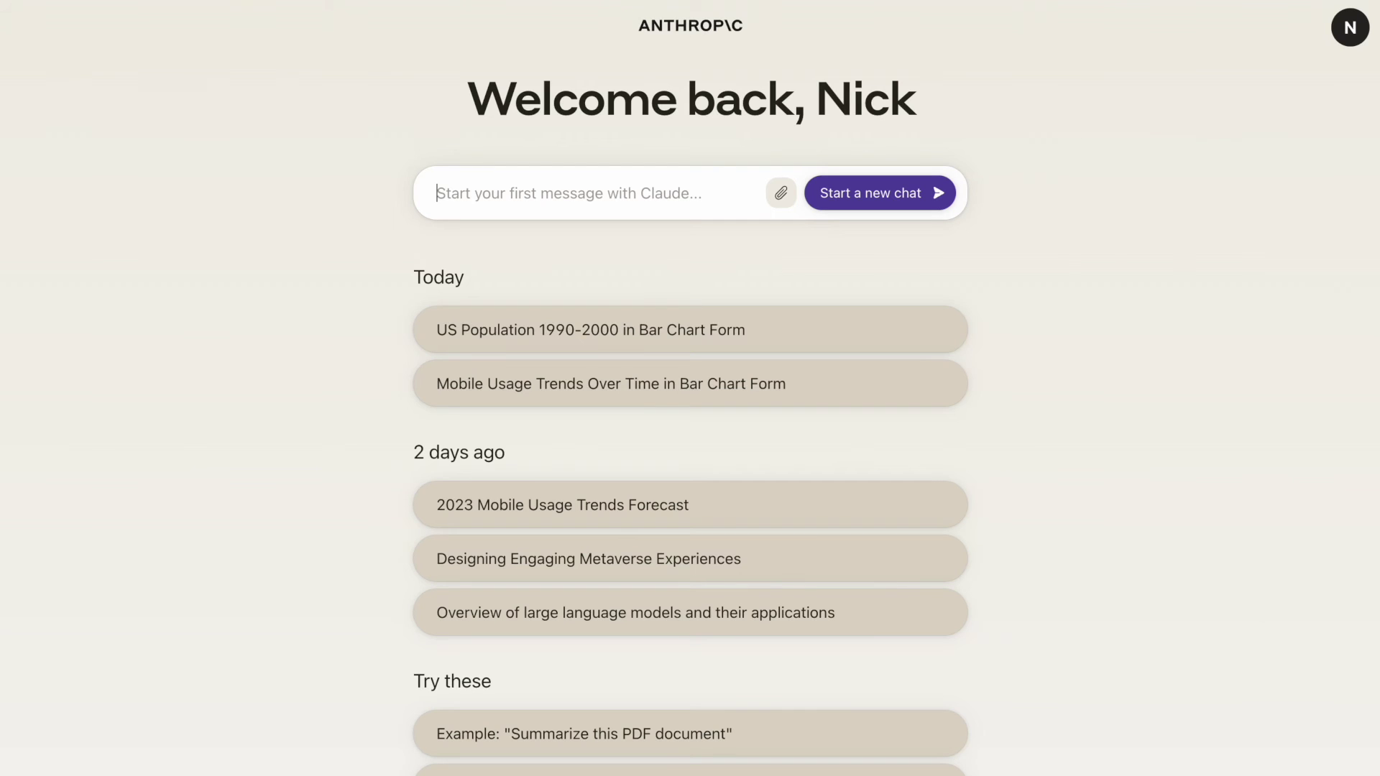
# - Send 'draw a kitten', then return to the new-chat start screen with Cmd+K
pyautogui.write('d')
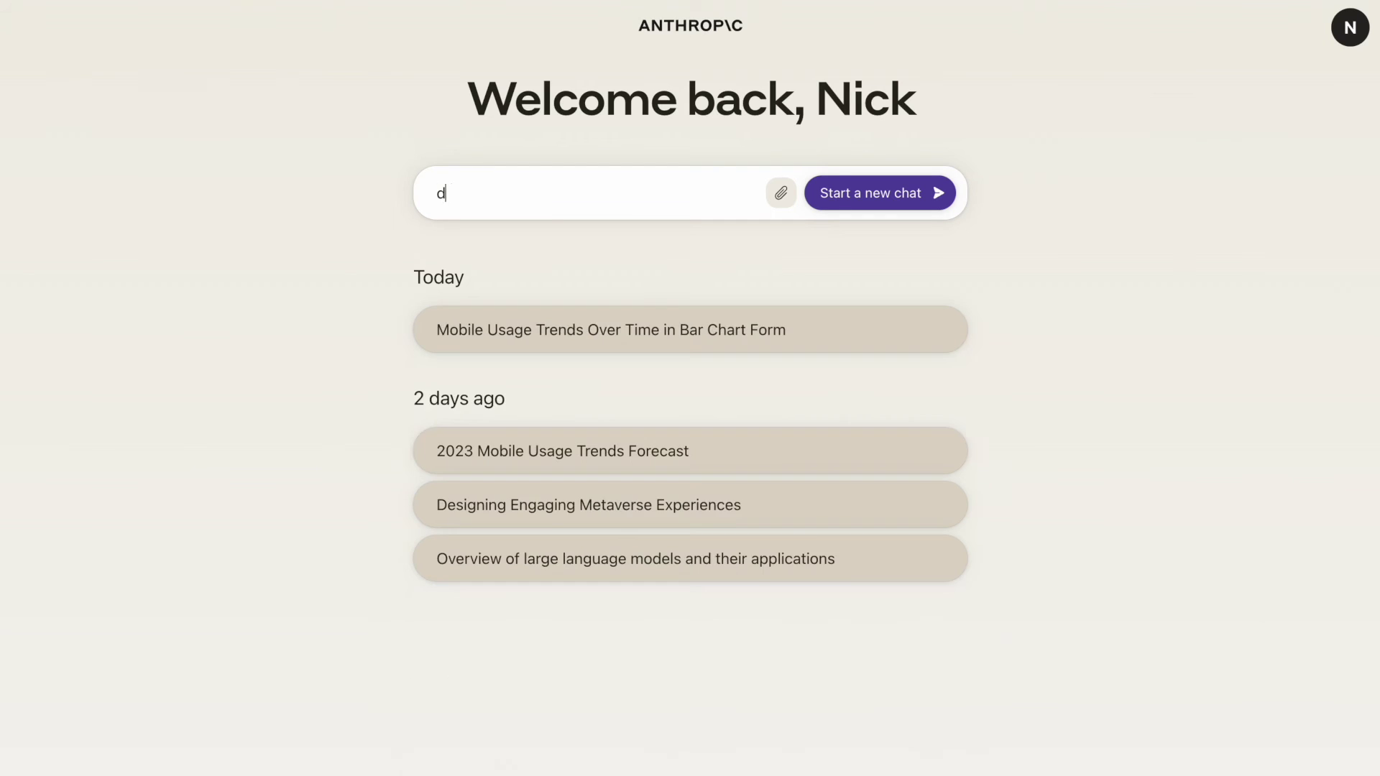
pyautogui.write('raw a kitten')
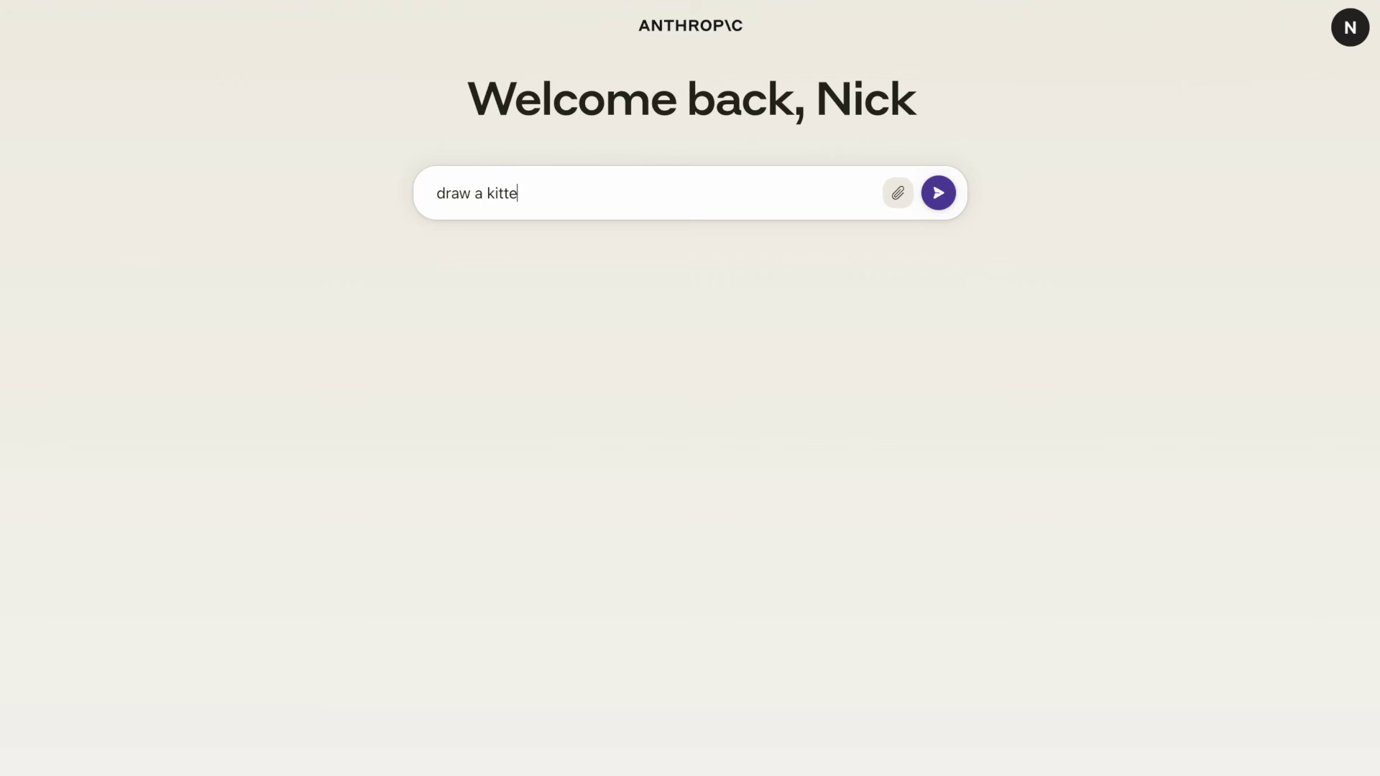
pyautogui.press('Return')
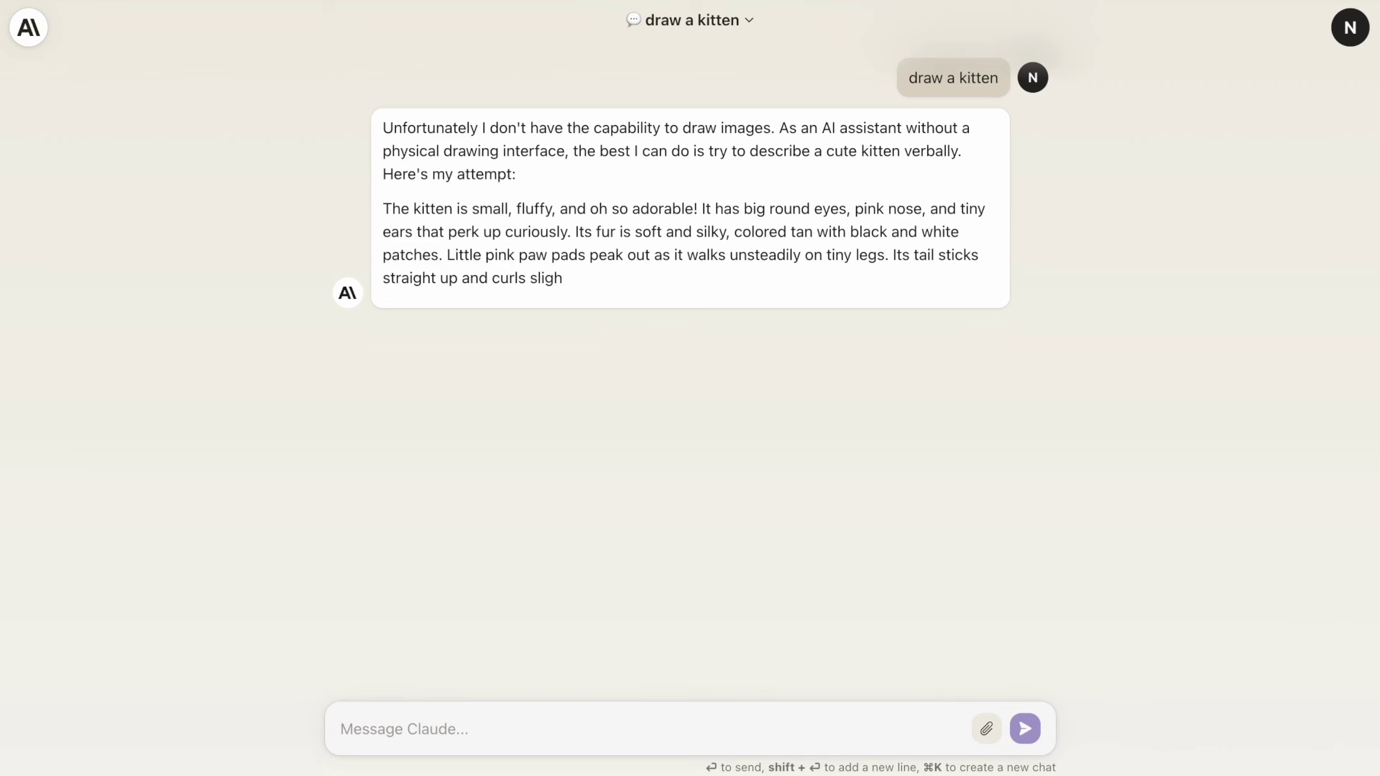
pyautogui.press('super+k')
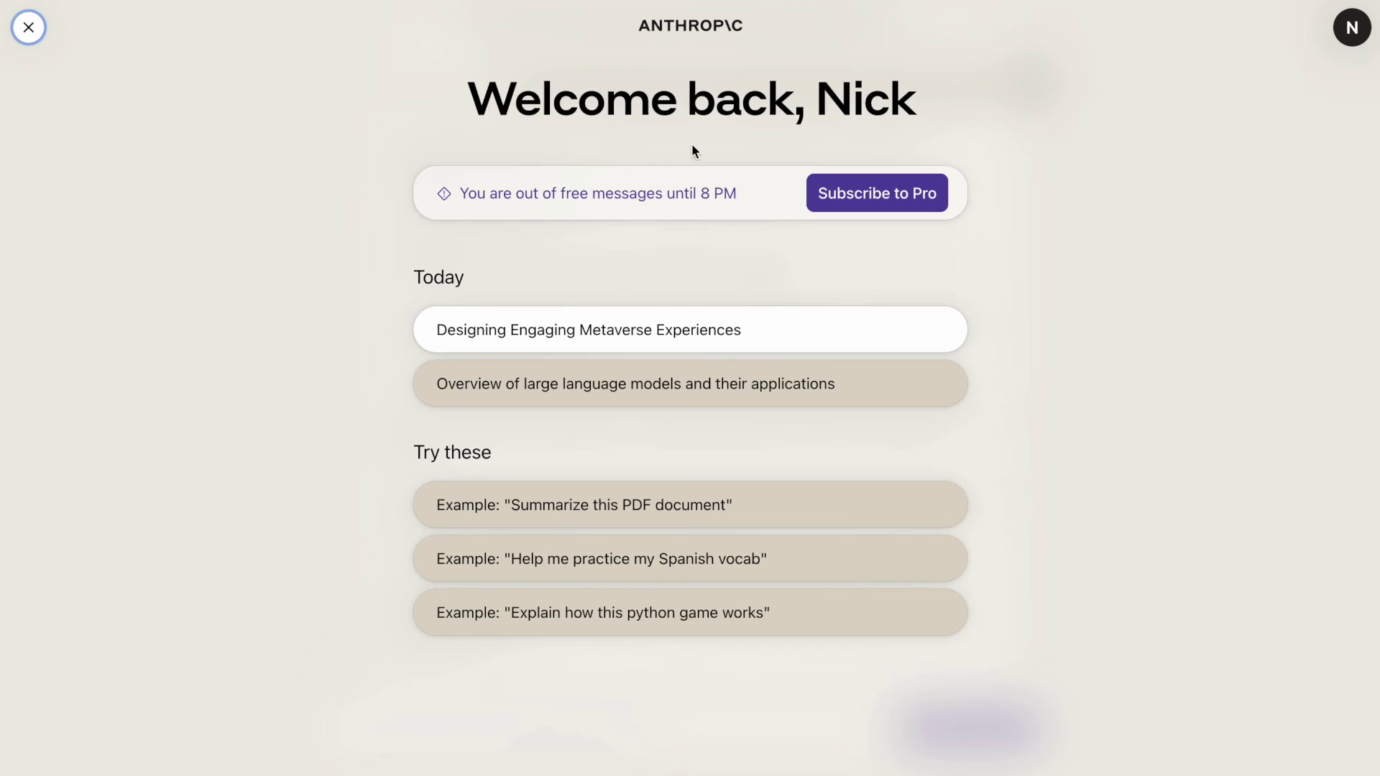
# - Open Subscribe to Pro and highlight the 'Claude Pro is US$20/month + tax' line
pyautogui.click(869, 193)
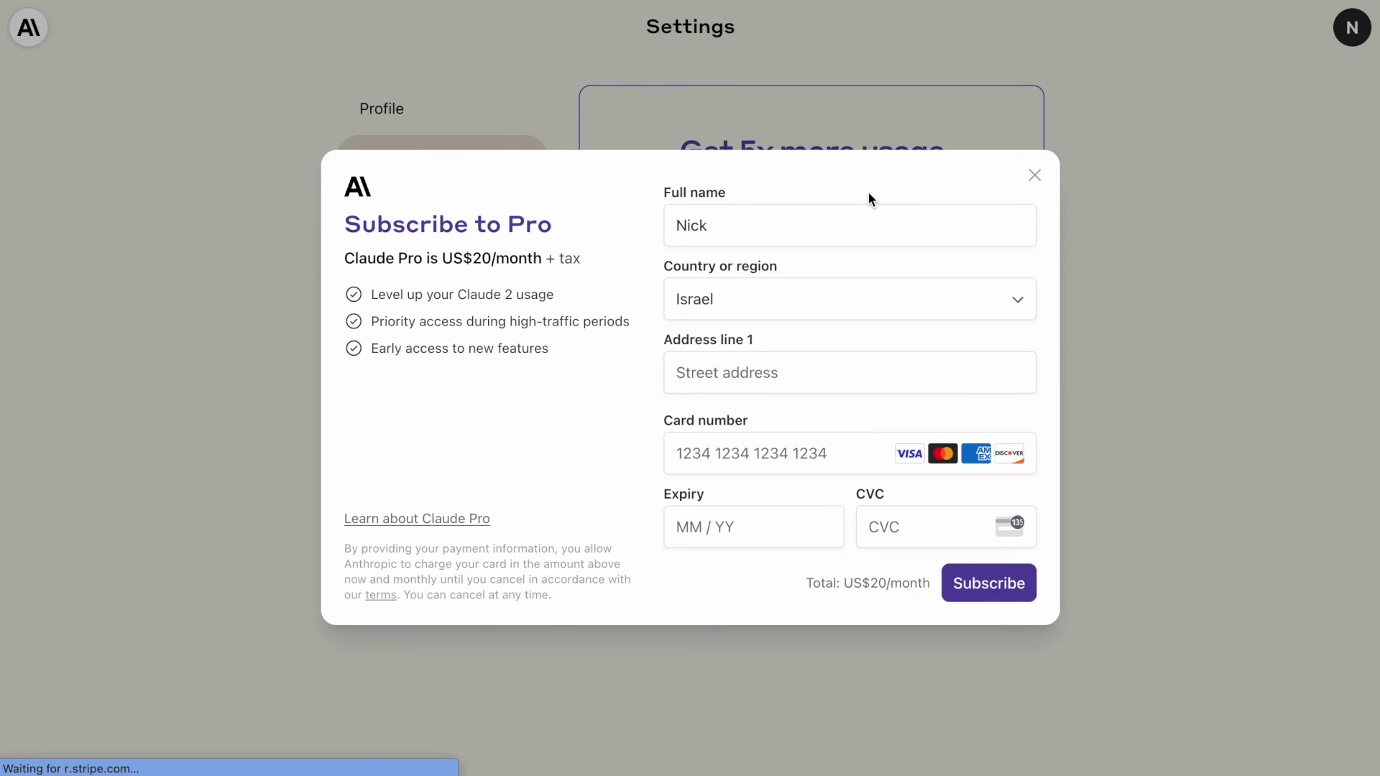
pyautogui.moveTo(581, 259); pyautogui.dragTo(346, 262)
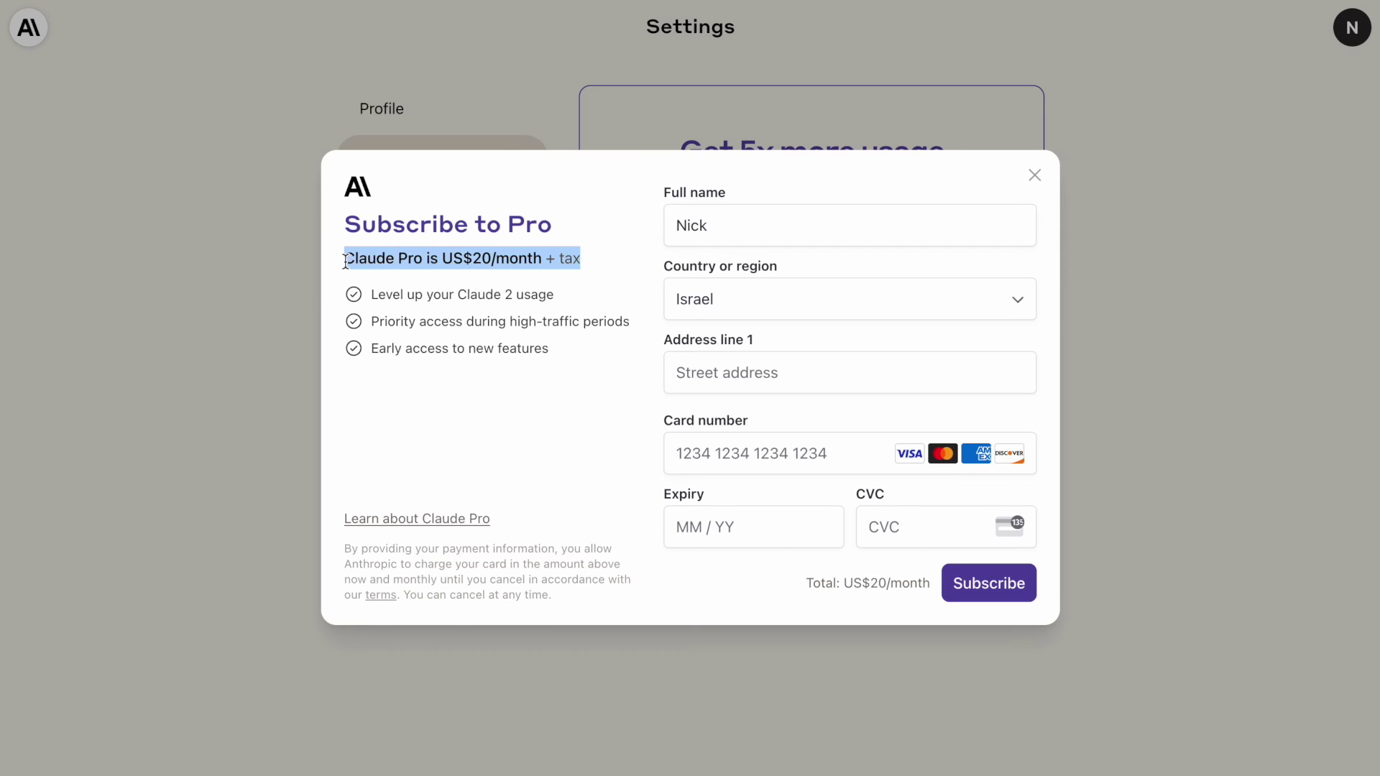